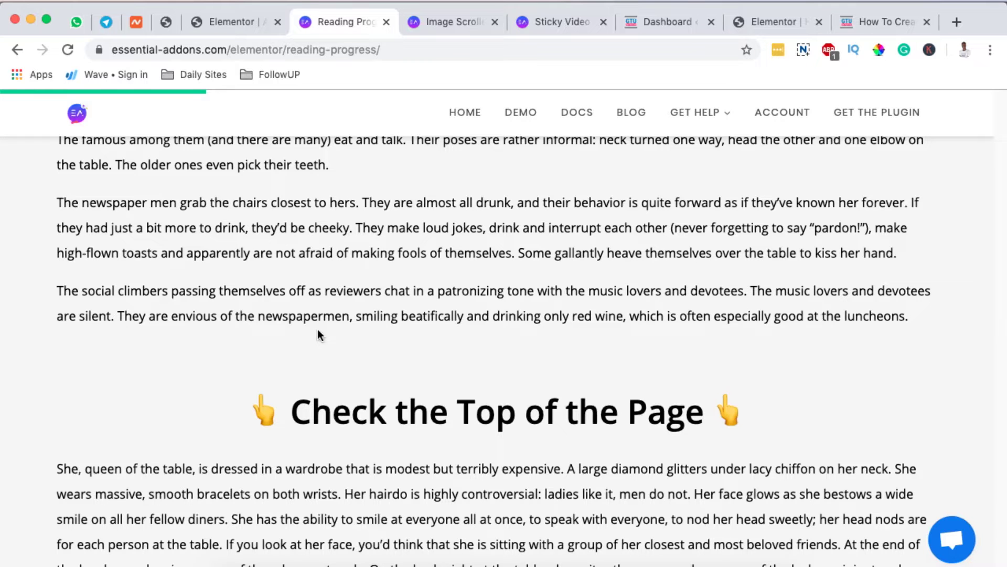
Step: Look over the image scroller demo page, then switch to the WordPress dashboard
scroll(319, 335, up, 20)
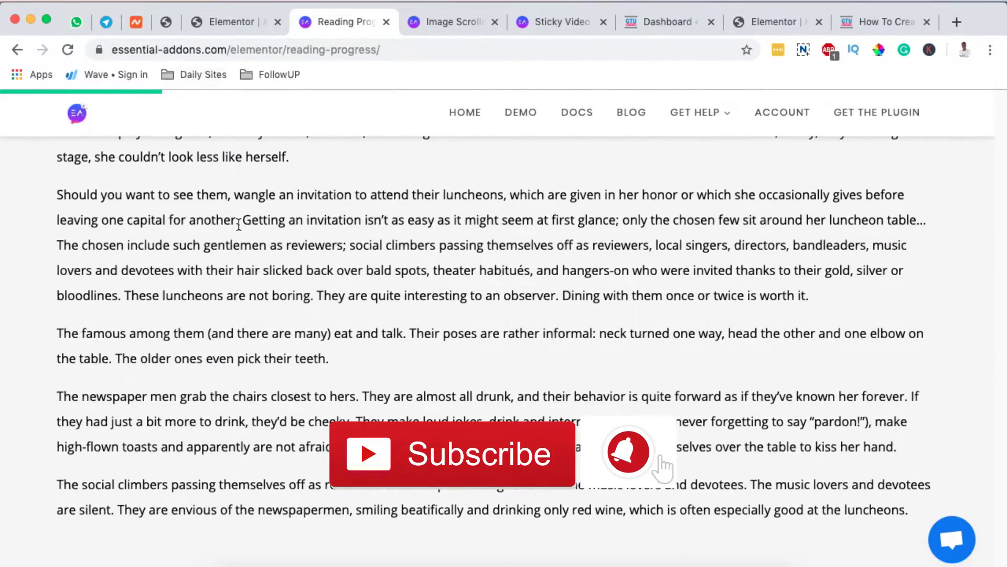
scroll(239, 224, down, 5)
scroll(238, 223, down, 20)
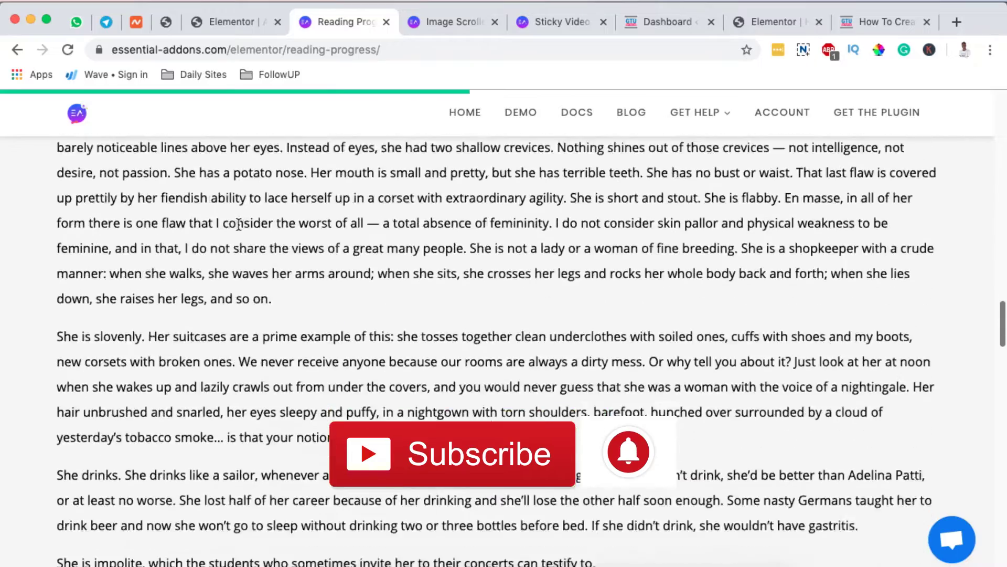
scroll(238, 224, up, 20)
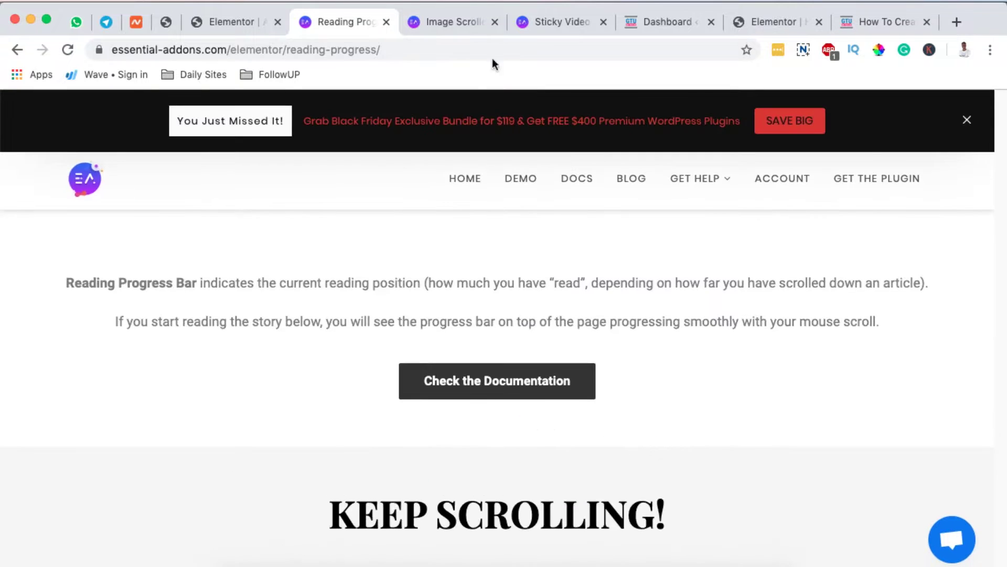
click(449, 25)
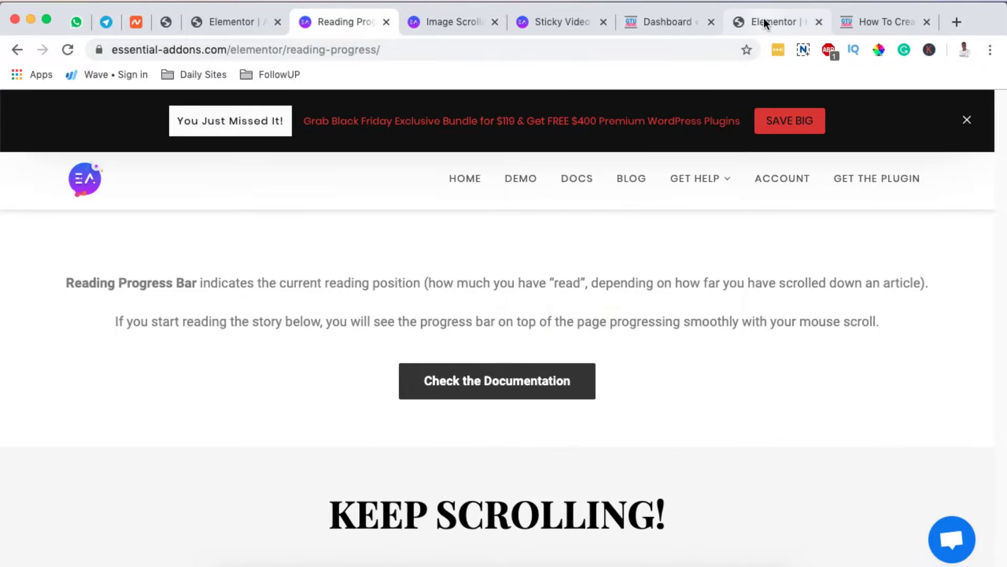
click(764, 19)
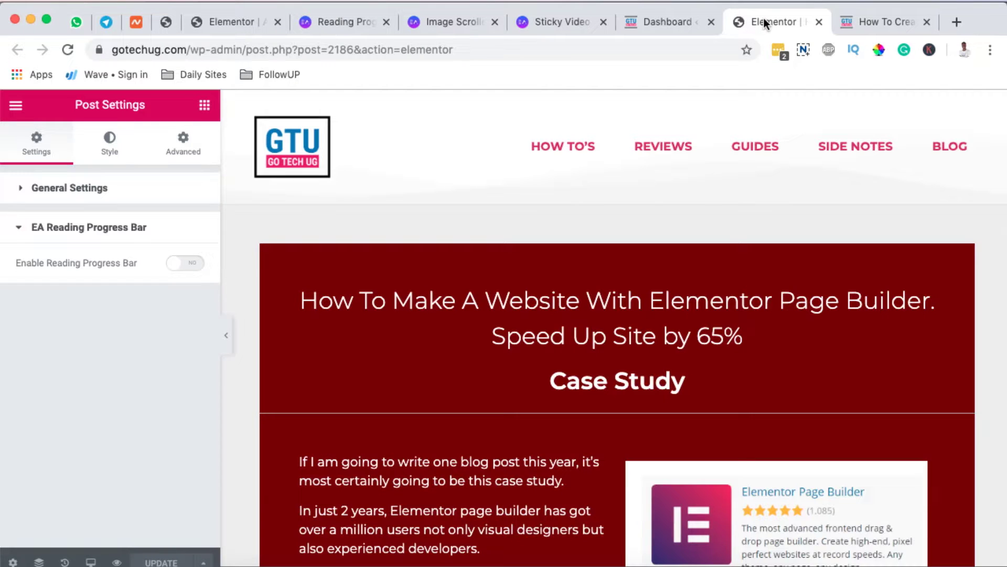
click(667, 23)
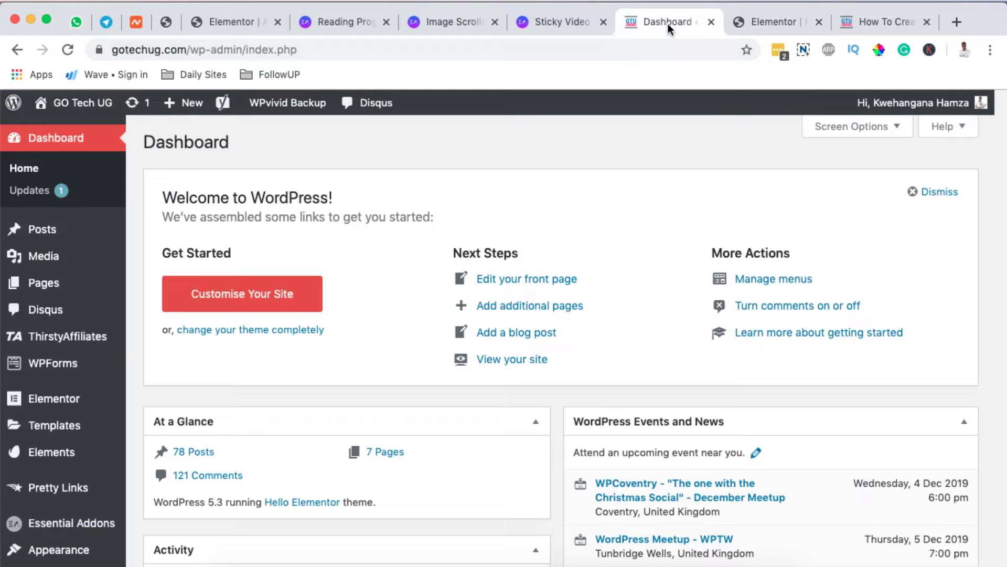
Step: Search Add Plugins for 'essential' and confirm Essential Addons for Elementor shows Active
scroll(79, 341, down, 3)
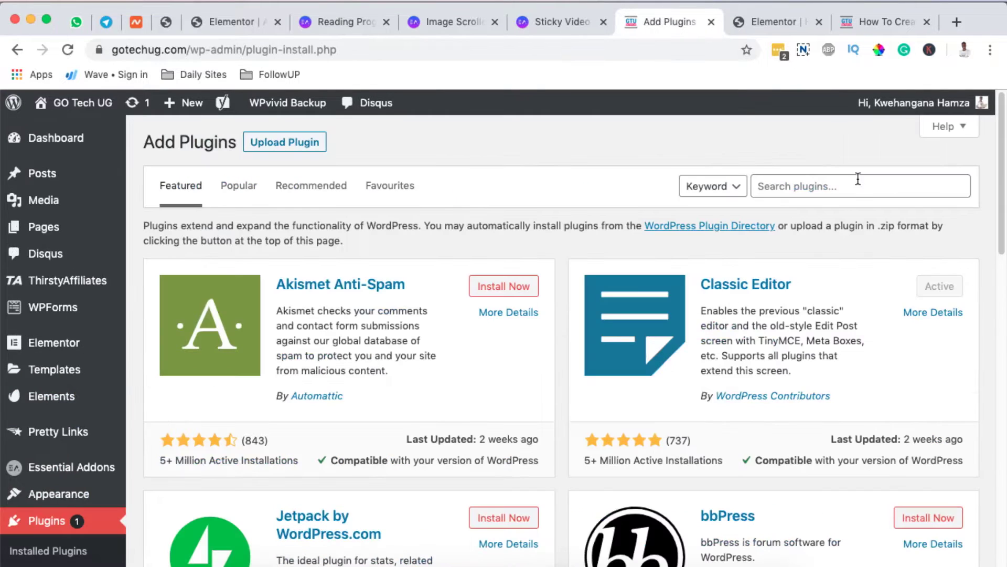
click(858, 181)
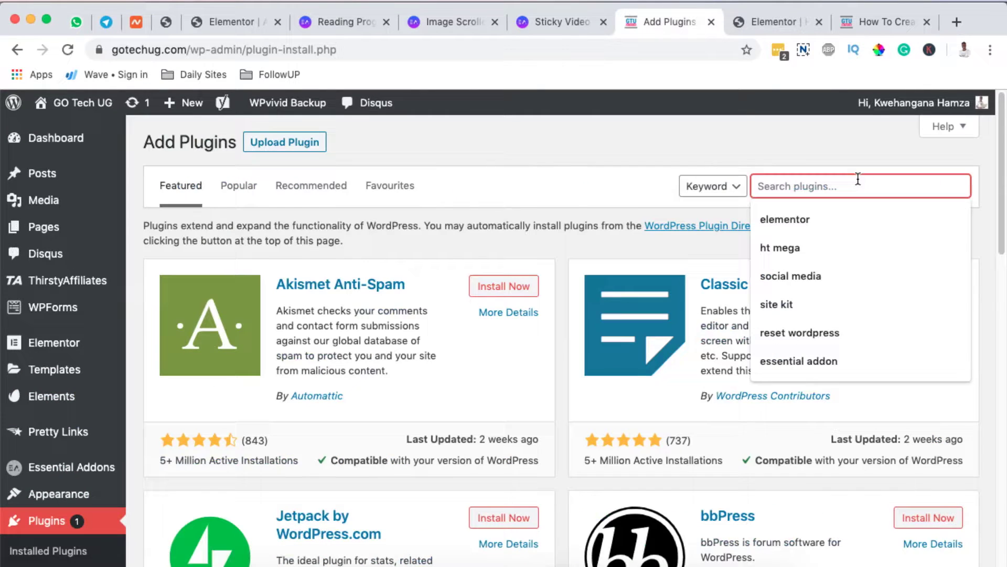
text(esse)
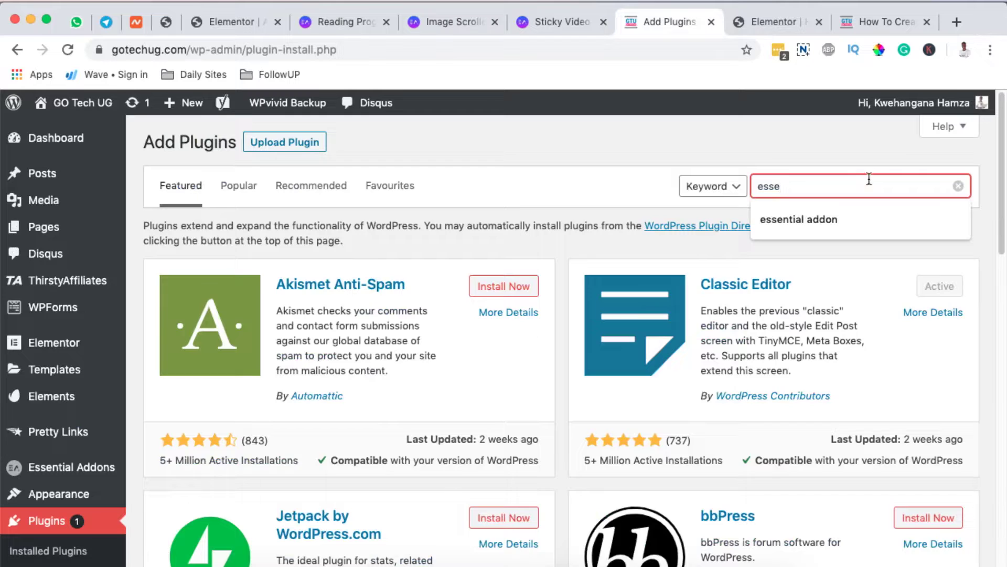
text(ntial)
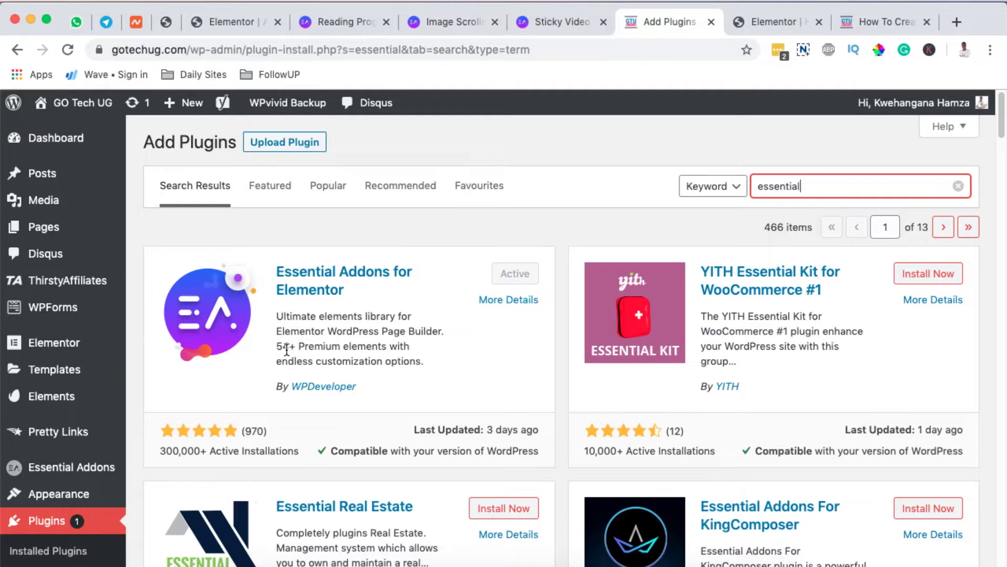
click(50, 473)
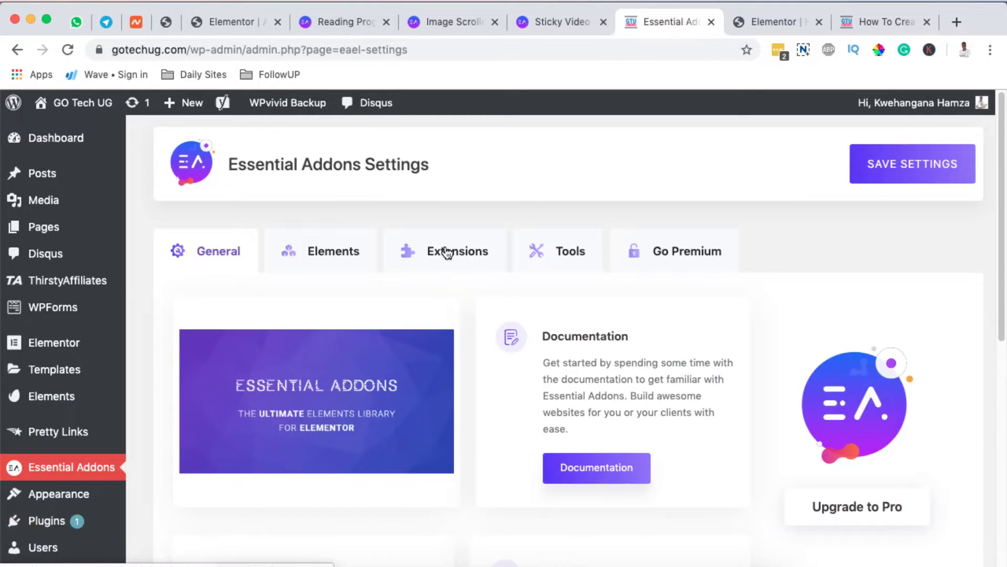
Step: Switch on the Reading Progress Bar extension under Essential Addons Extensions and save settings
click(446, 252)
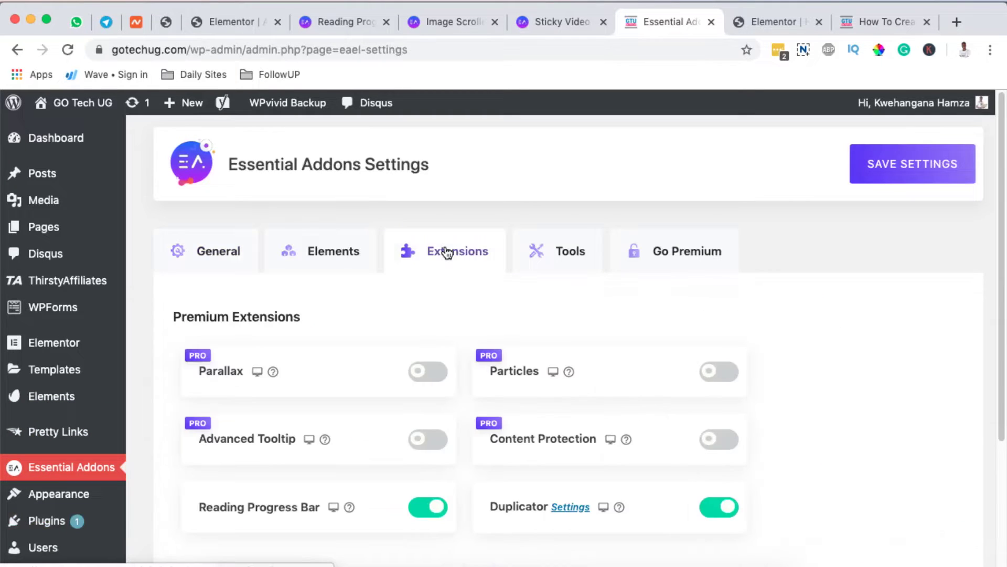
scroll(256, 512, down, 2)
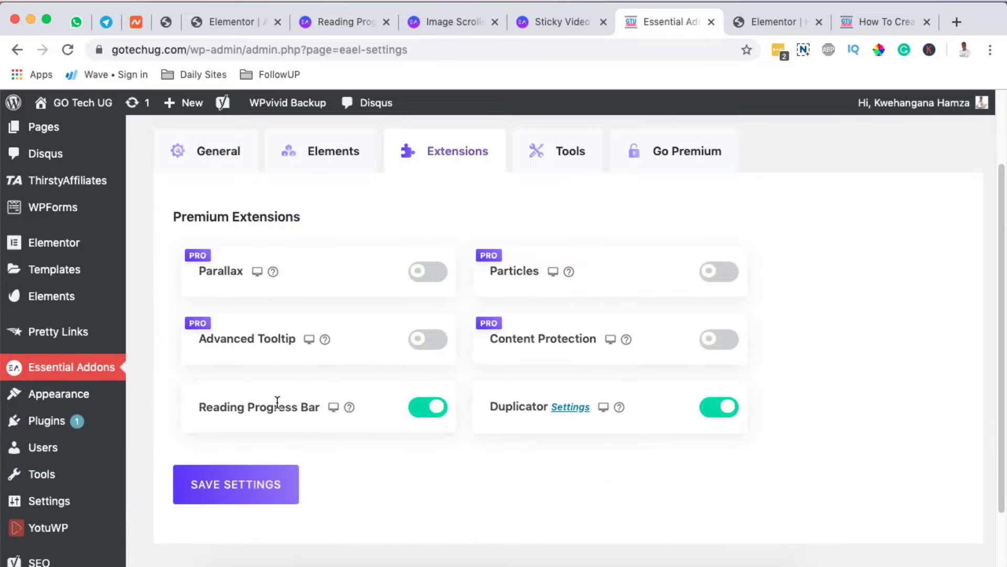
click(421, 409)
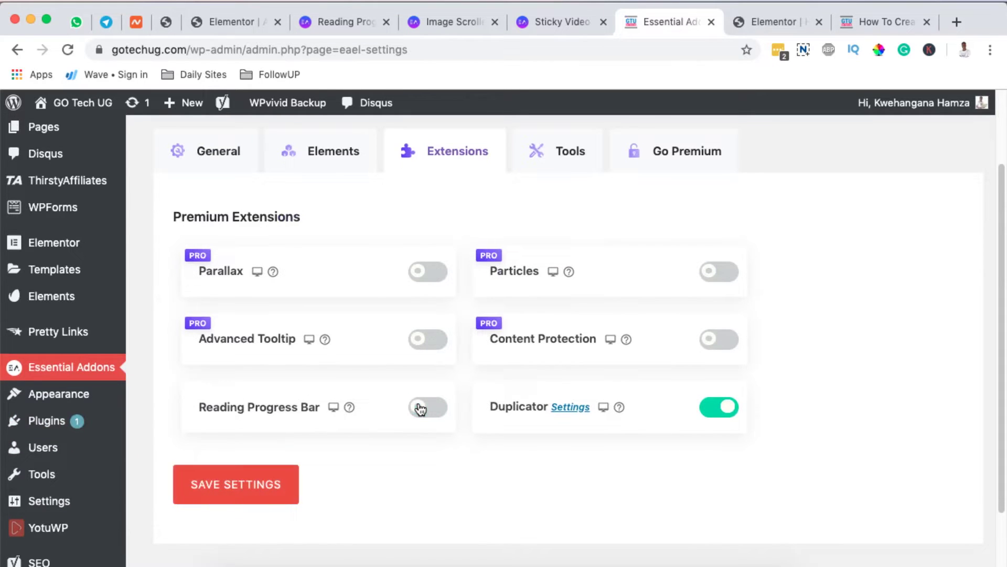
click(440, 414)
click(213, 488)
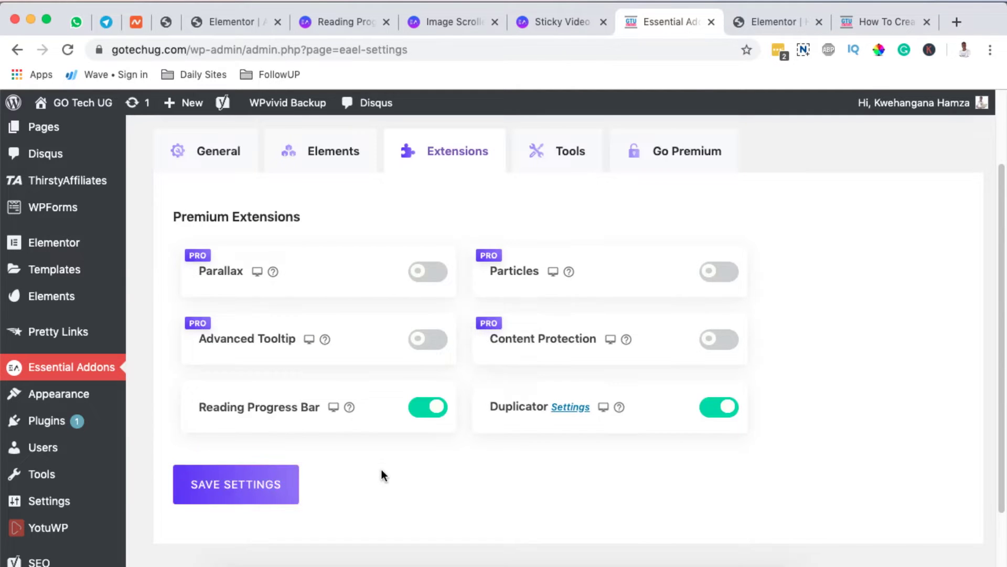
scroll(89, 314, up, 3)
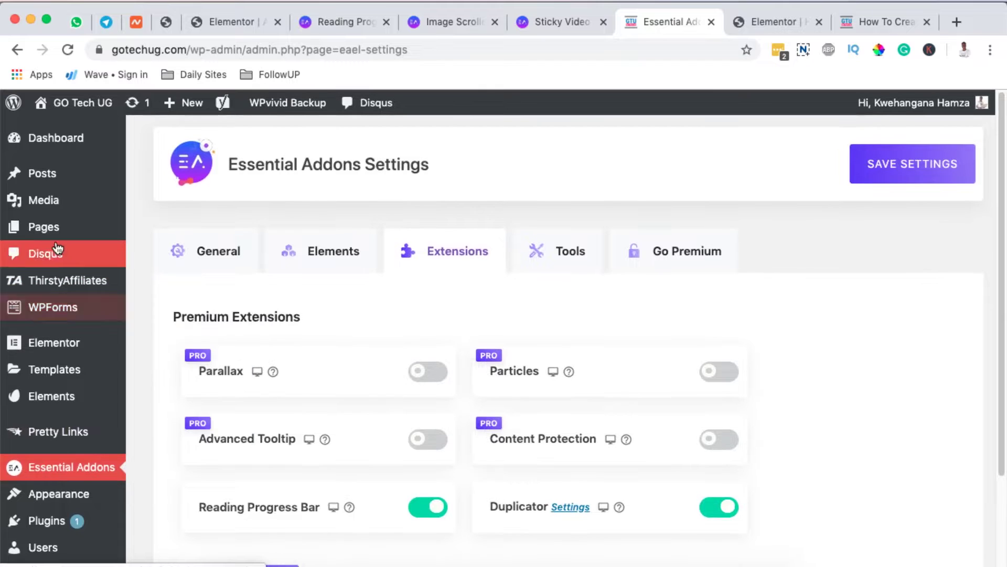
Step: Open Posts > All Posts and scroll through the live case-study article
mouse_move(55, 235)
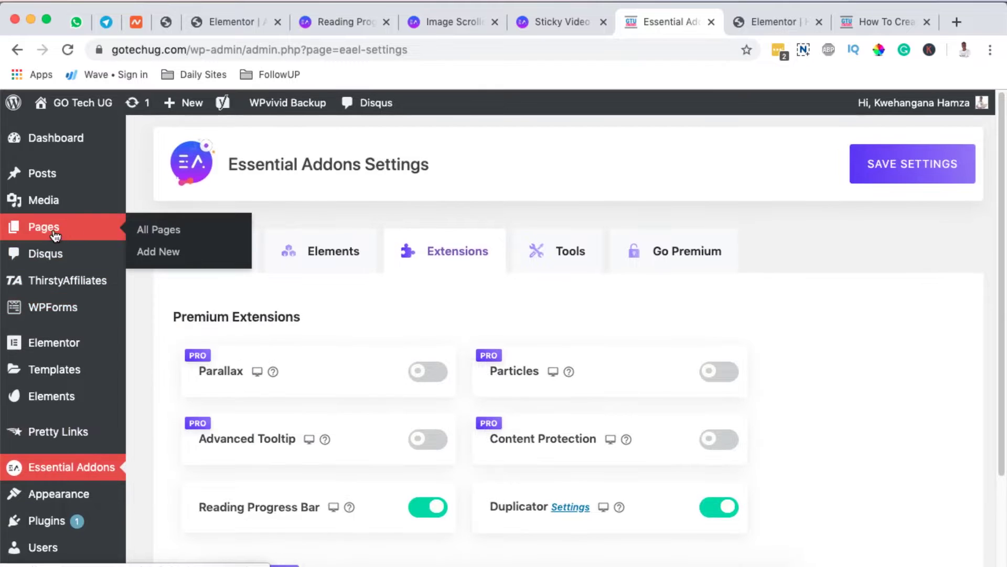
click(159, 235)
mouse_move(38, 184)
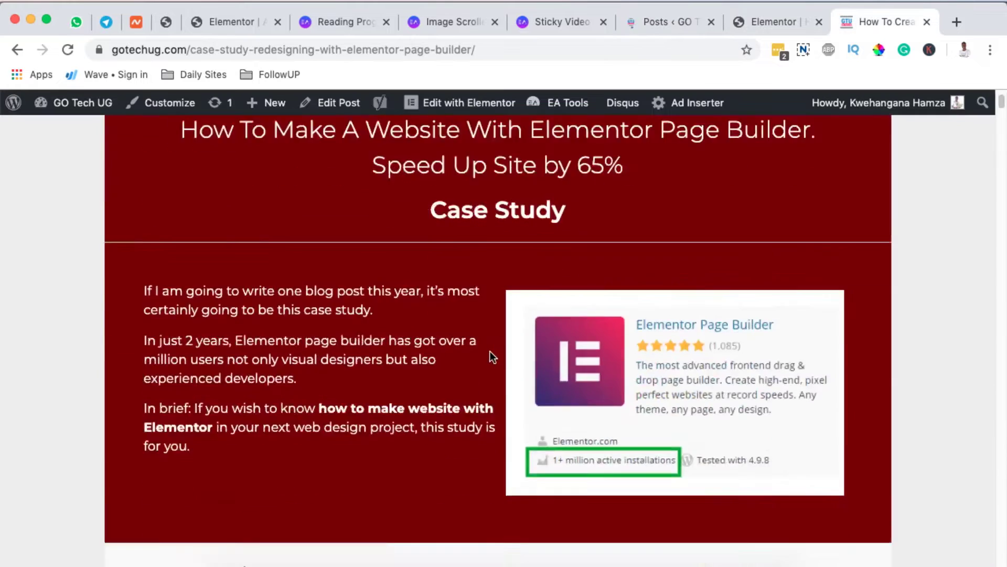
scroll(491, 351, down, 20)
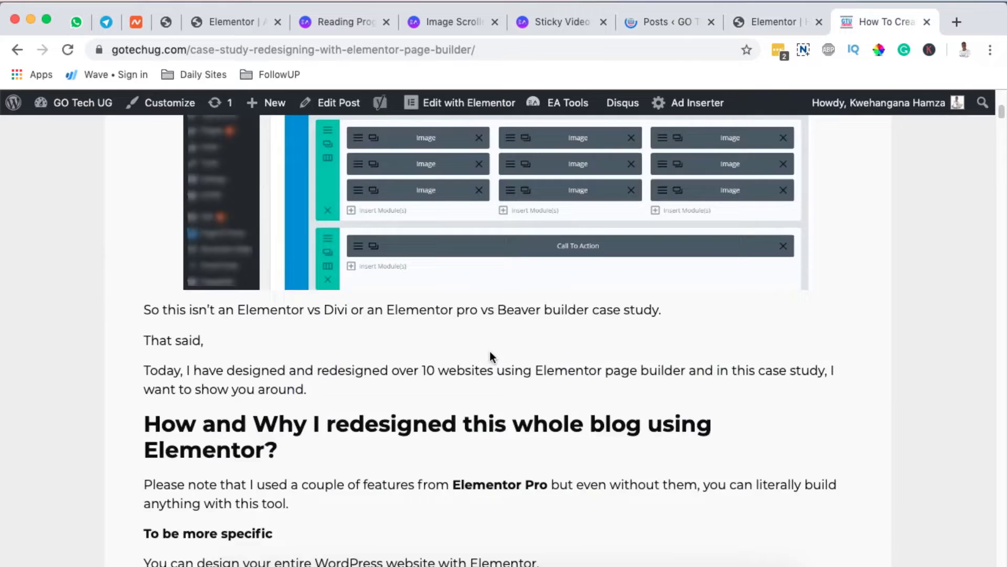
scroll(490, 351, down, 10)
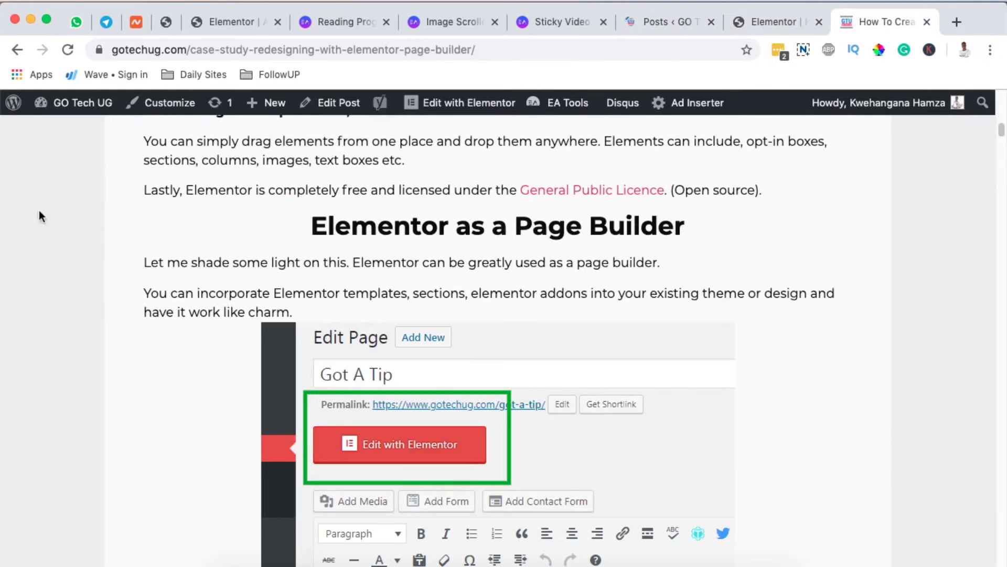
scroll(206, 303, down, 15)
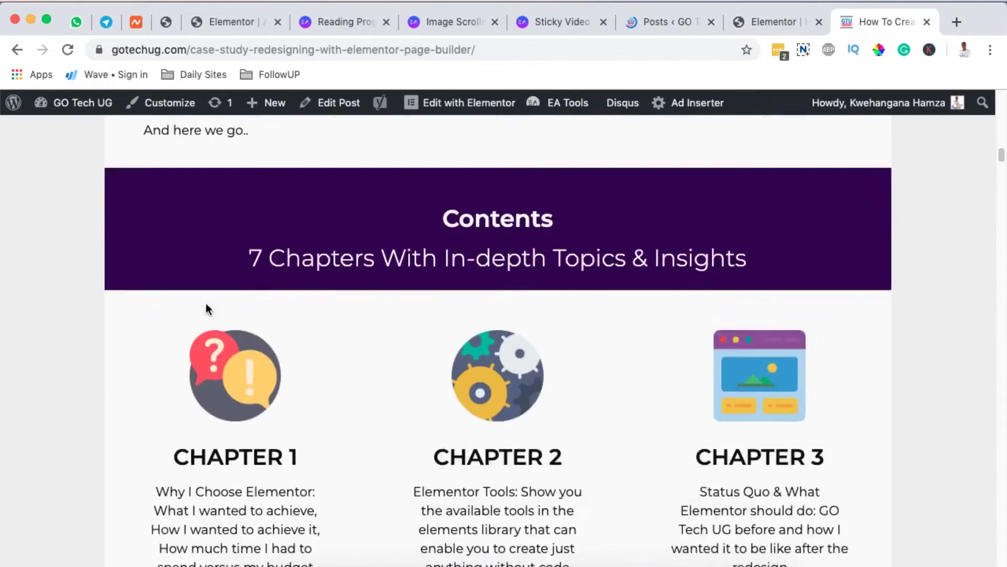
scroll(206, 303, down, 20)
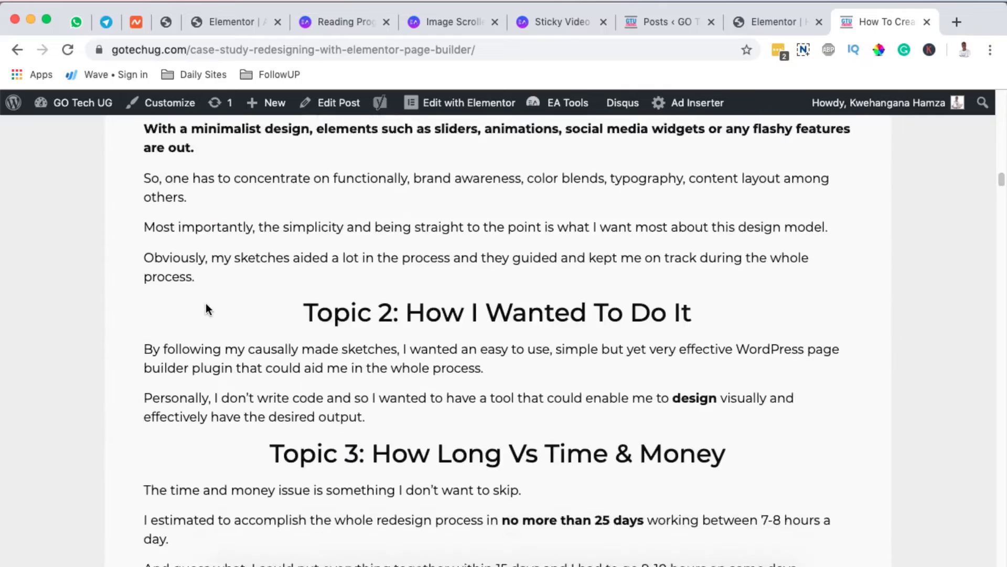
scroll(206, 303, down, 20)
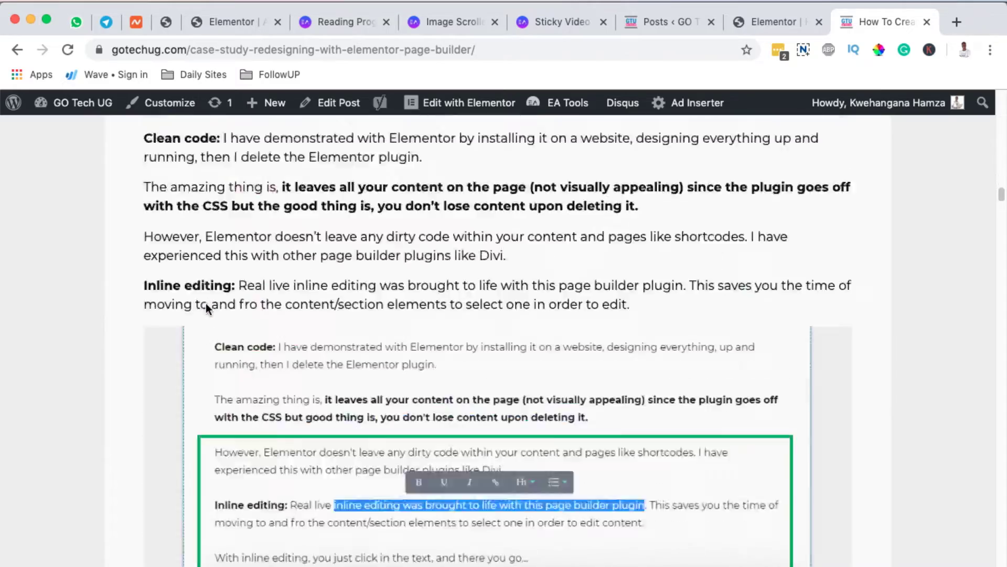
scroll(208, 308, down, 20)
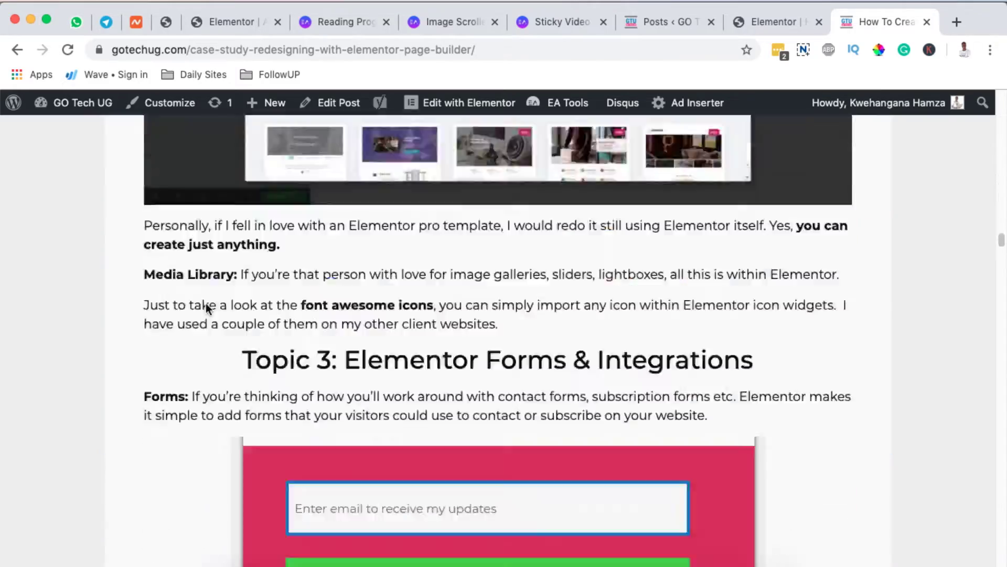
scroll(206, 303, up, 20)
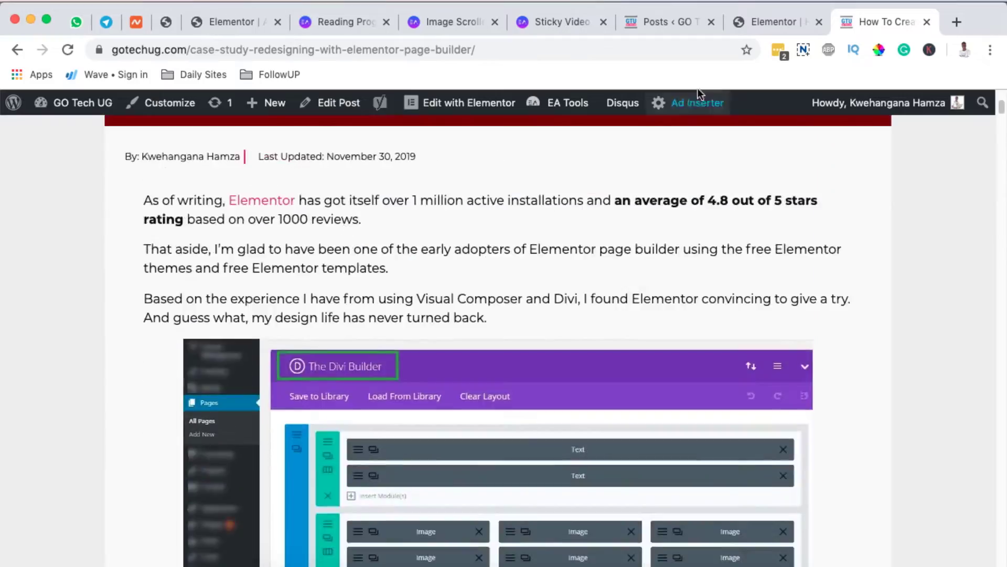
Step: Return to the All Posts admin list and scroll through the published tutorials
click(664, 23)
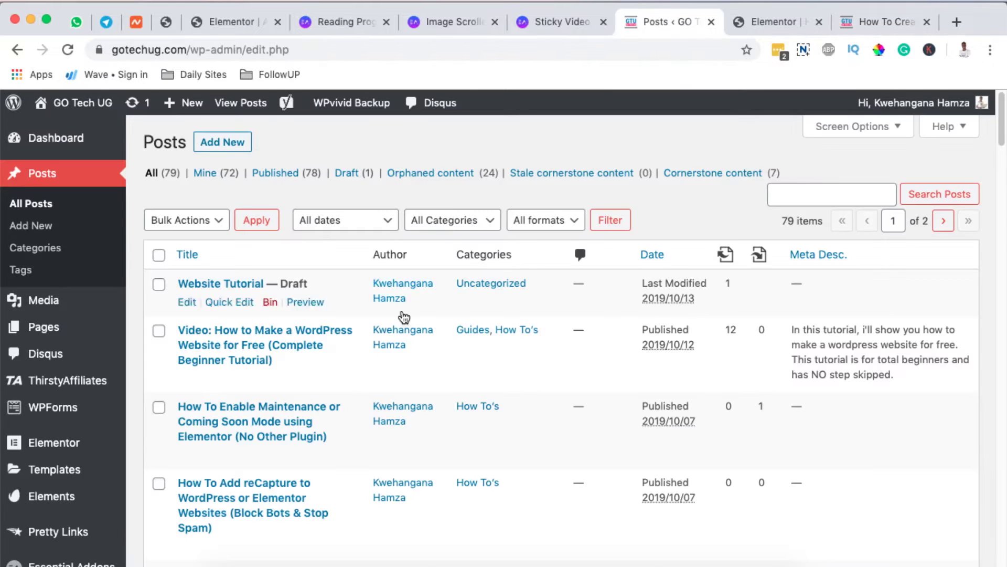
scroll(401, 436, down, 3)
scroll(401, 431, down, 20)
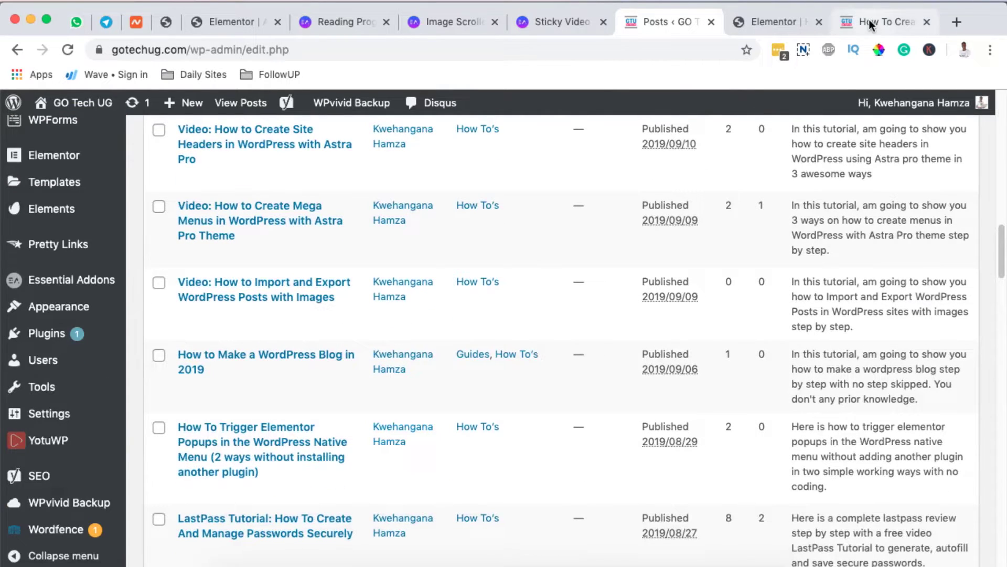
Step: Return to the case-study post in Elementor and browse the widget panel
click(767, 24)
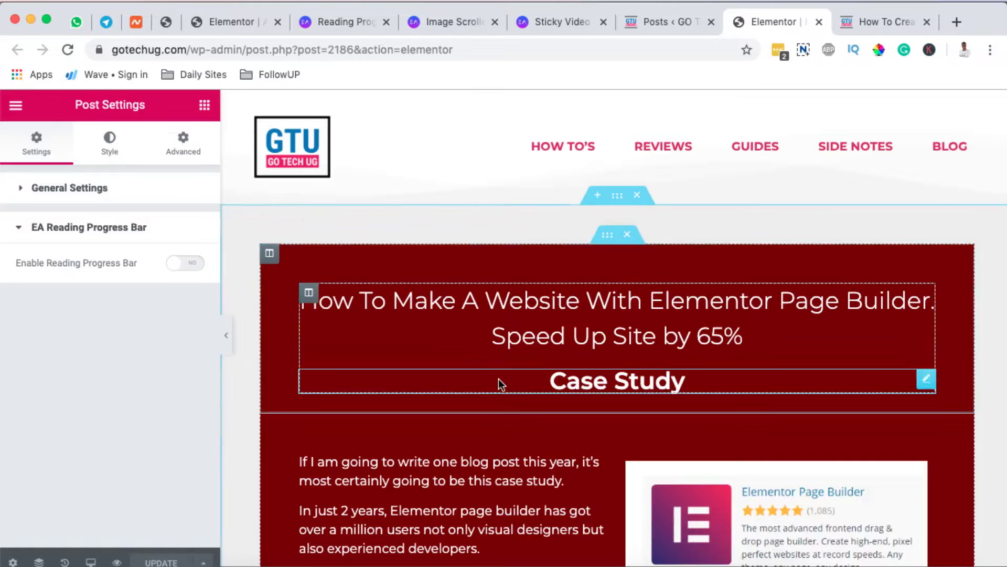
click(204, 105)
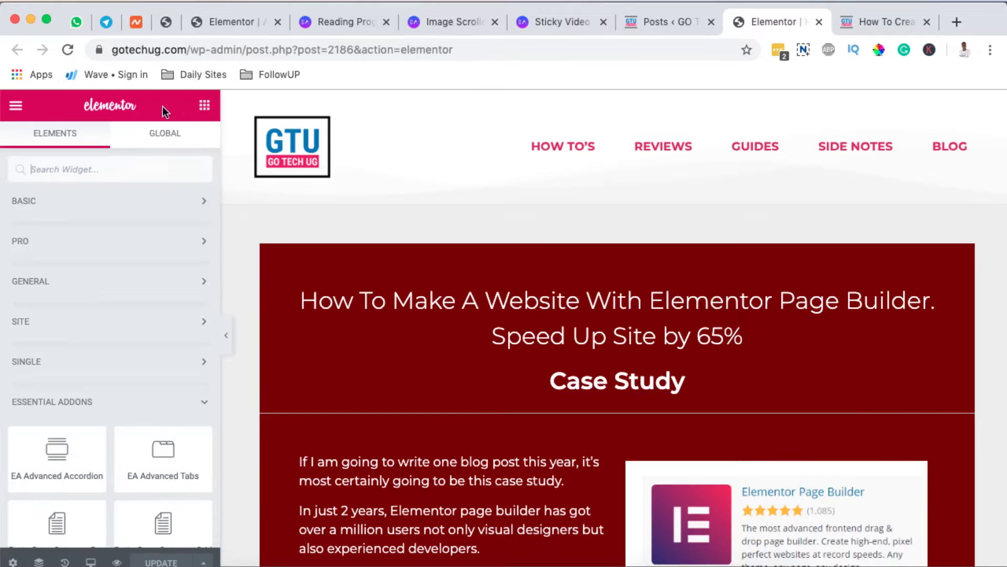
scroll(533, 215, down, 10)
scroll(533, 215, down, 20)
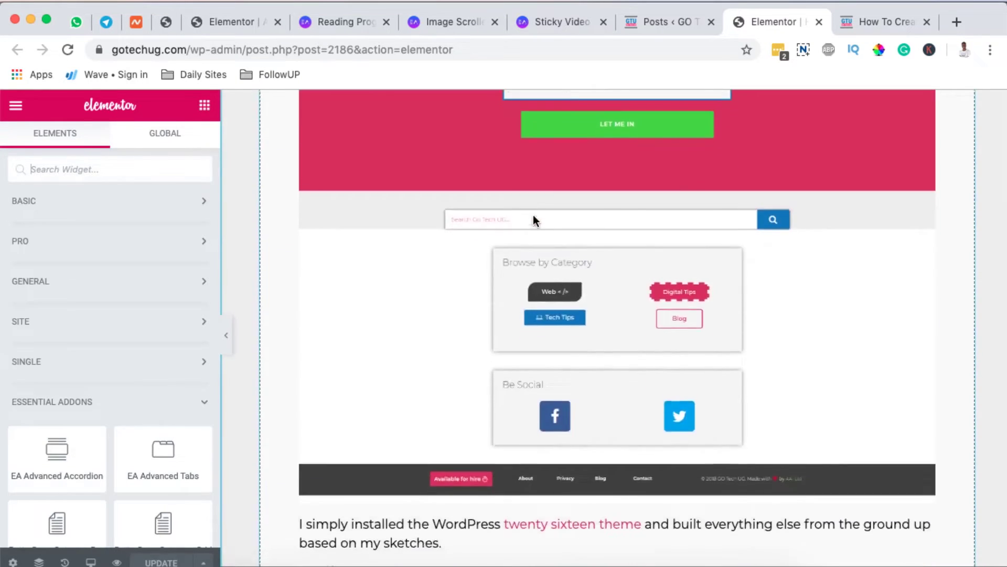
scroll(533, 215, down, 10)
scroll(533, 215, up, 15)
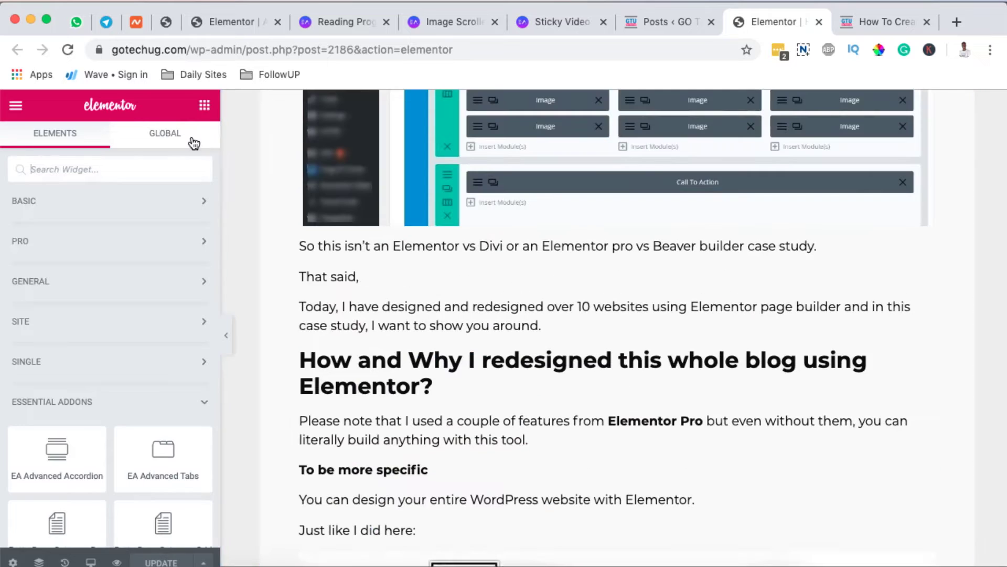
Step: In Post Settings, set Enable Reading Progress Bar to YES under EA Reading Progress Bar
click(14, 562)
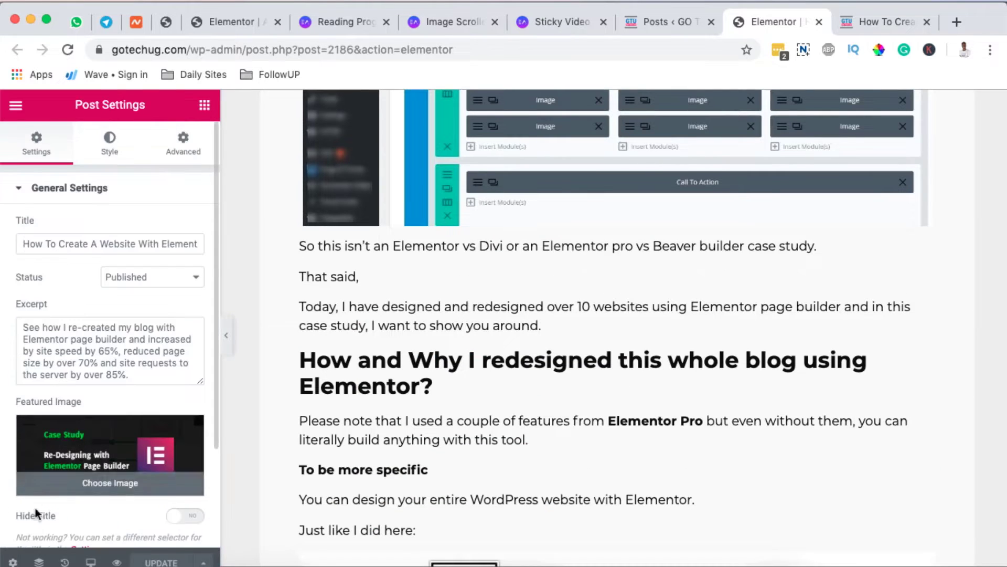
scroll(99, 510, down, 3)
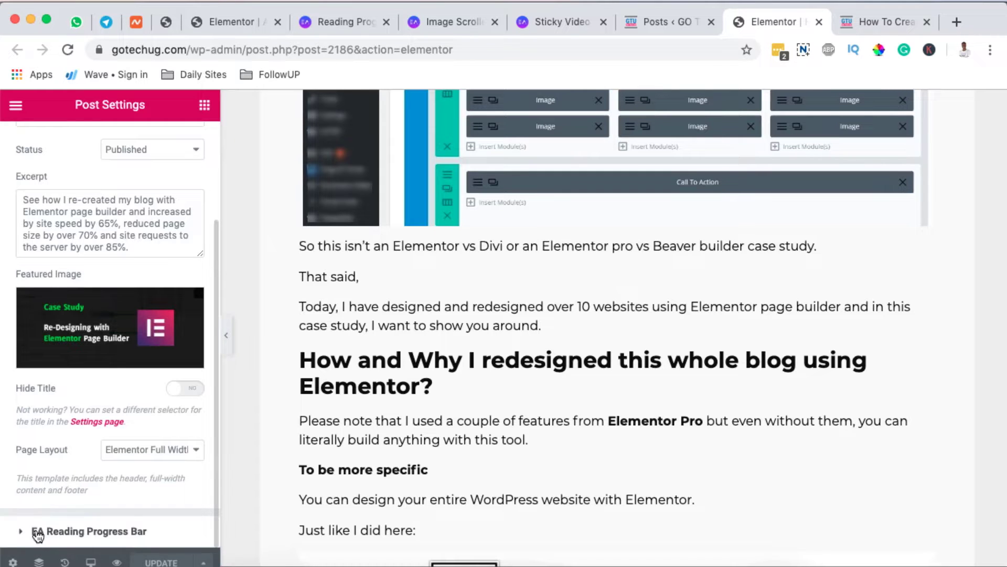
click(82, 531)
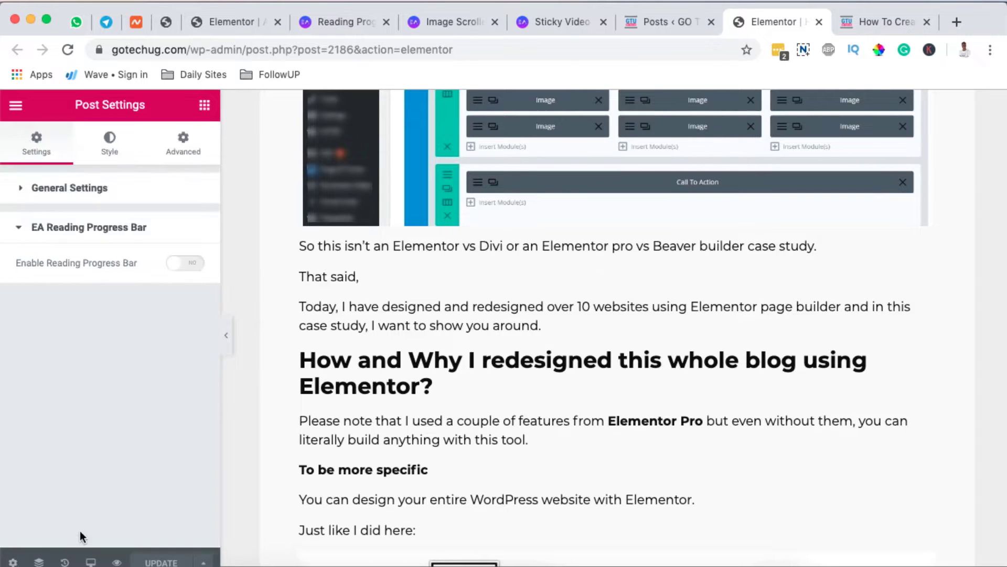
click(195, 268)
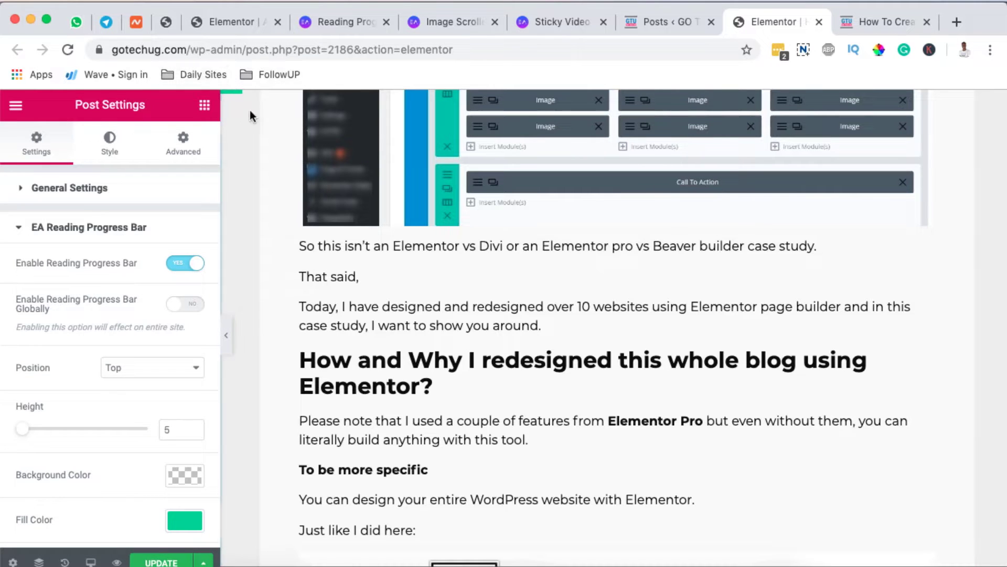
scroll(310, 212, down, 15)
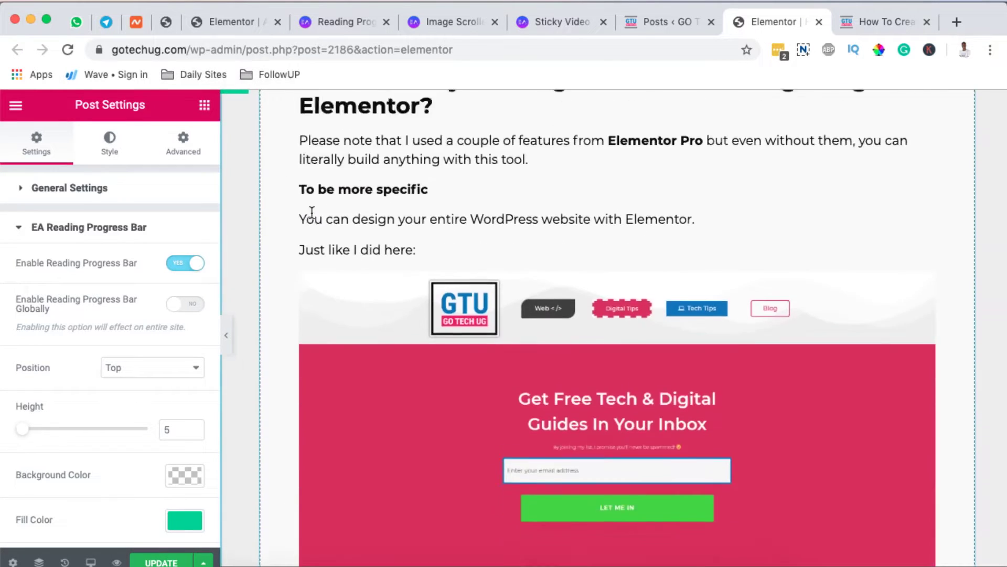
scroll(310, 212, up, 10)
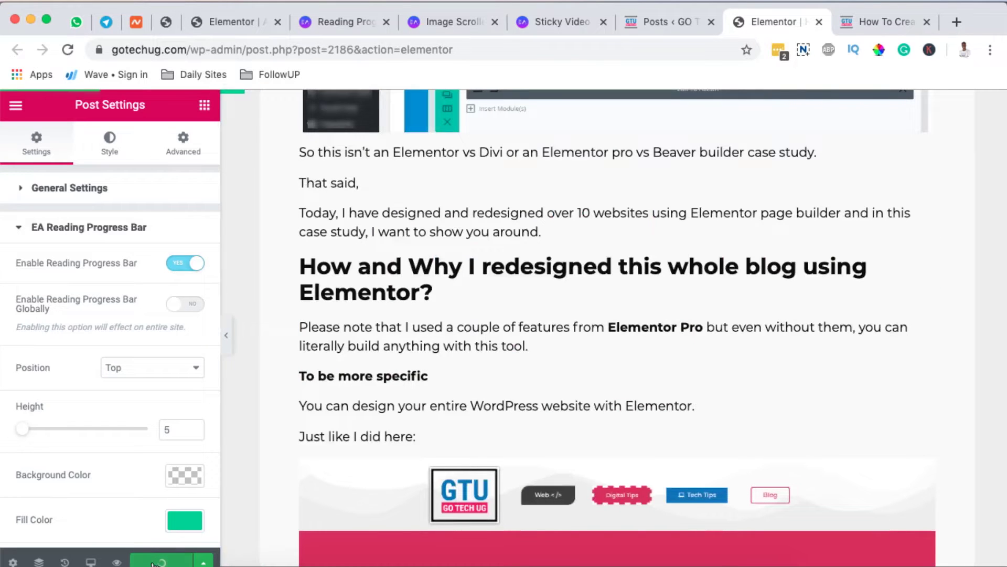
Step: Scroll through the live case-study post, watching the green progress bar fill along the top
key(ctrl+Tab)
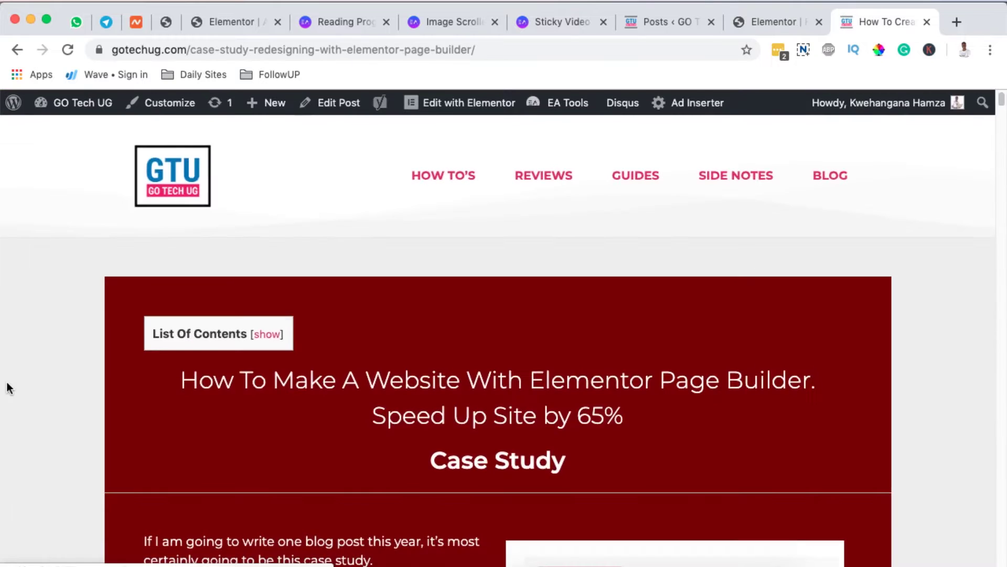
scroll(7, 389, down, 20)
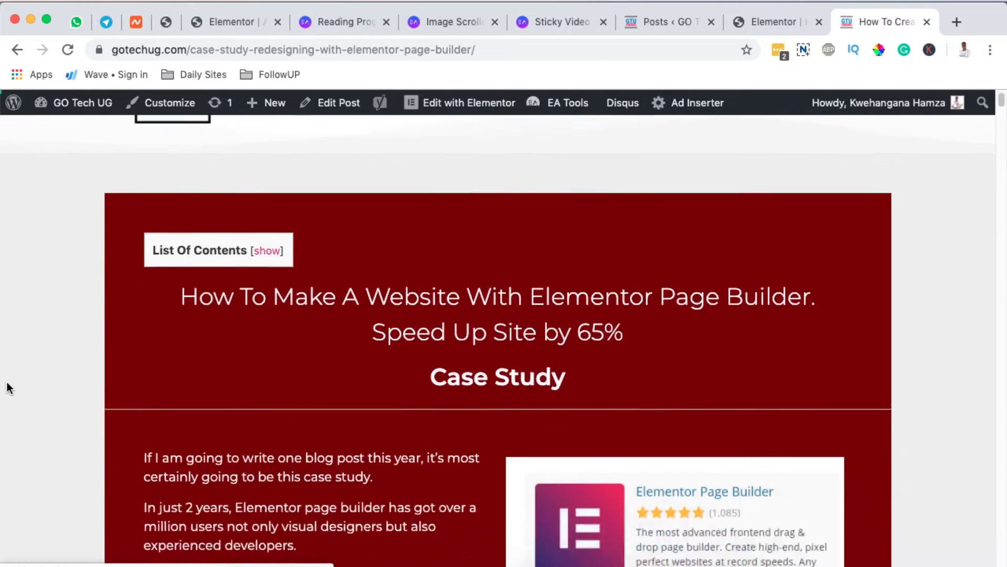
scroll(7, 389, down, 20)
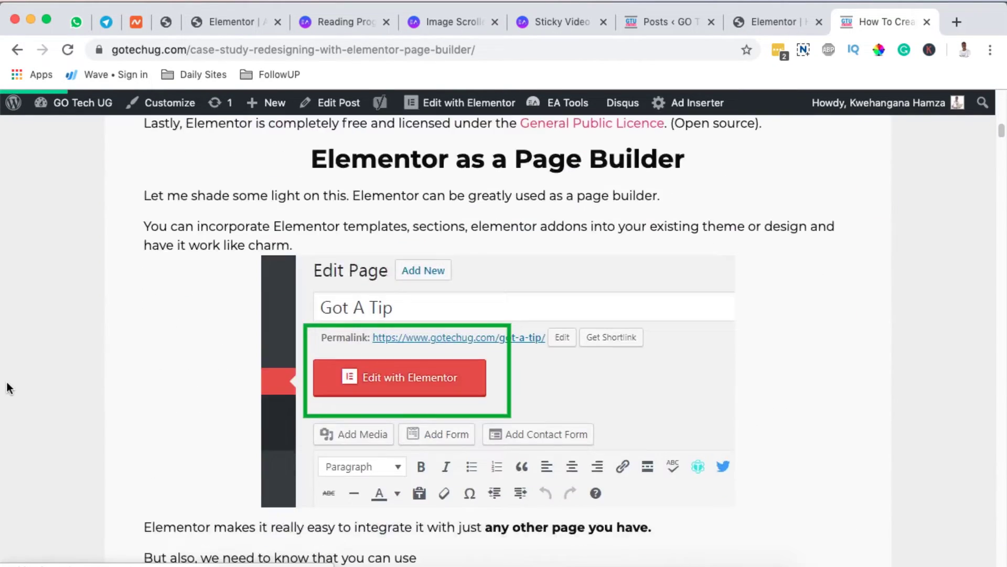
scroll(7, 387, down, 15)
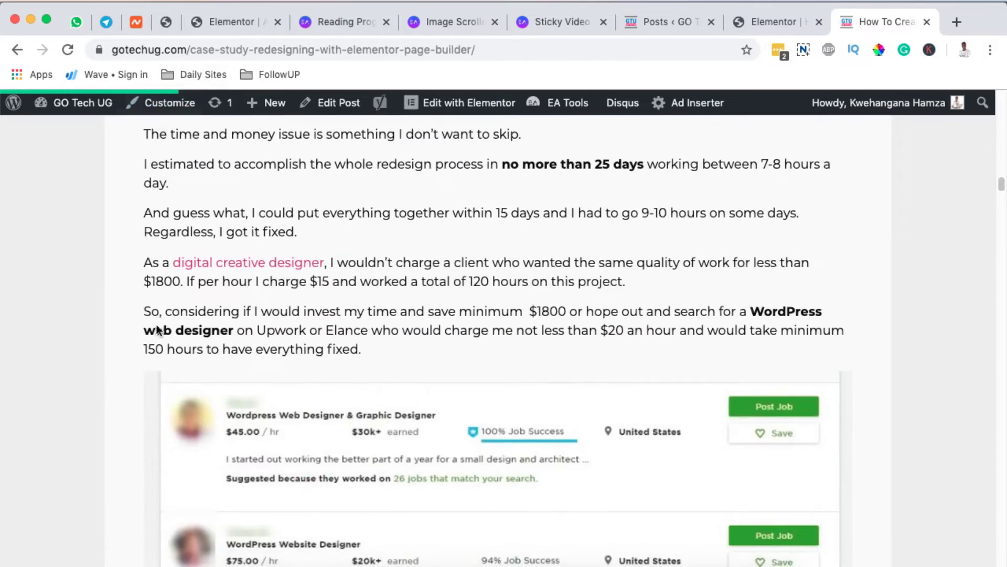
scroll(143, 375, down, 10)
scroll(143, 379, down, 20)
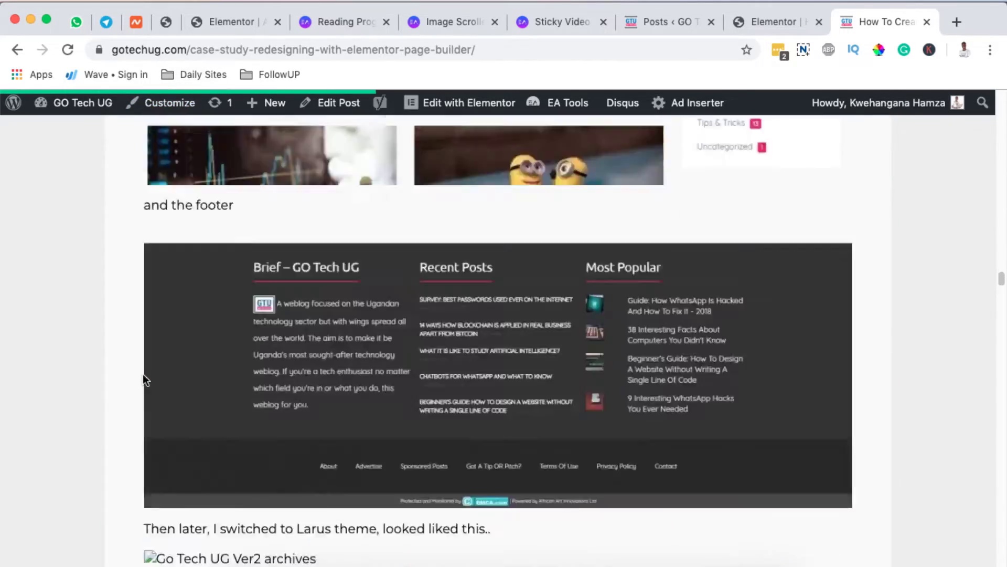
scroll(143, 373, down, 20)
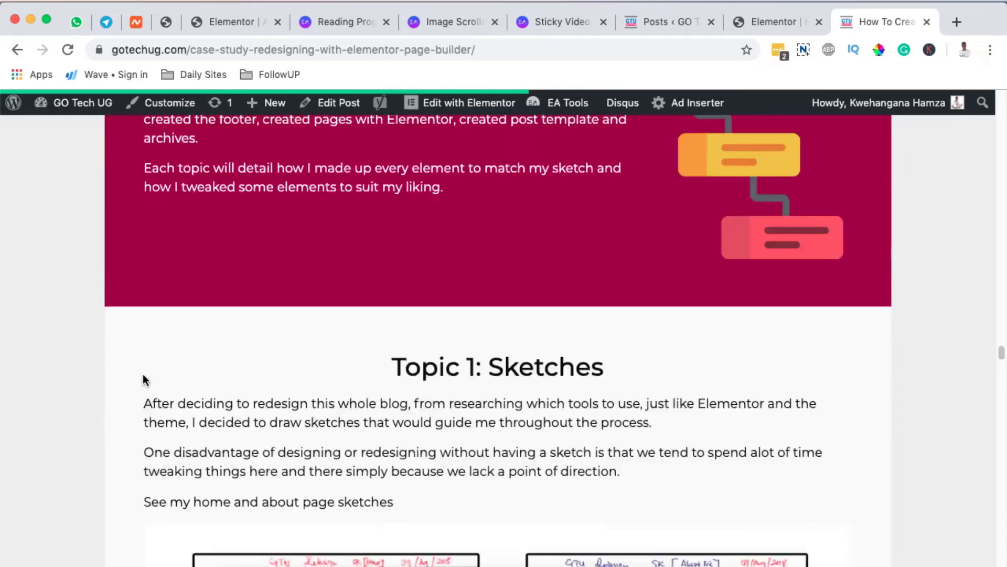
scroll(143, 374, down, 20)
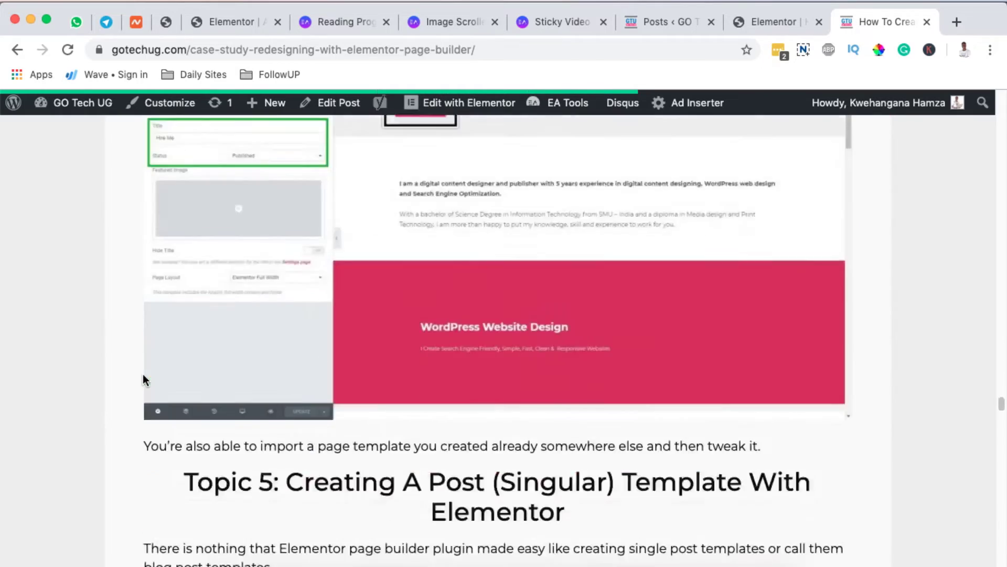
scroll(143, 374, down, 20)
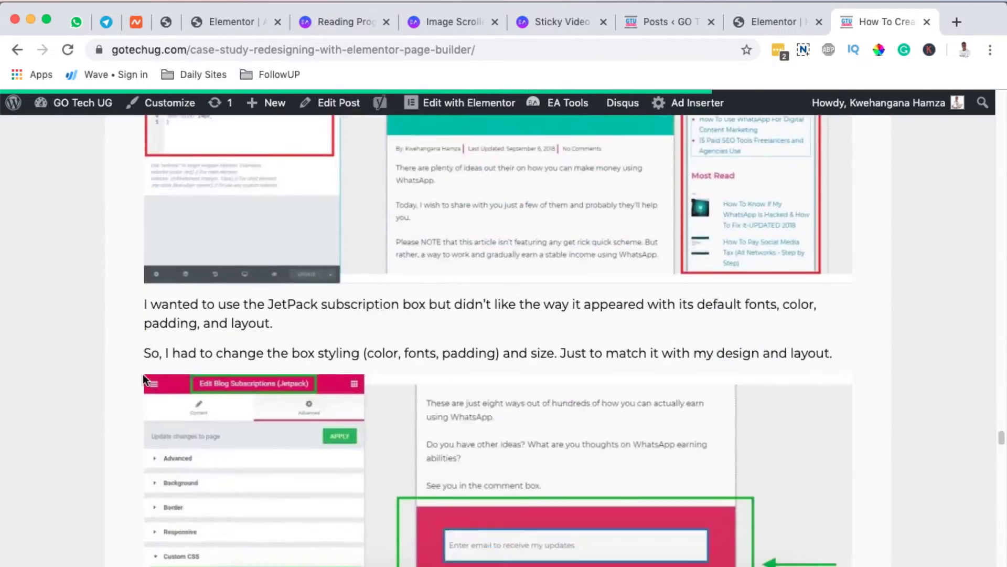
scroll(143, 374, down, 20)
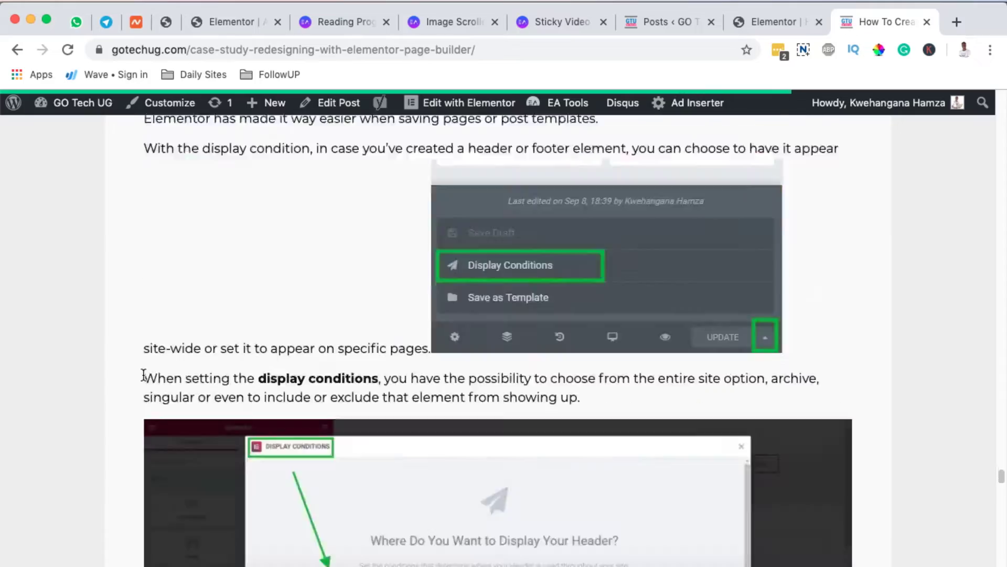
scroll(143, 373, up, 15)
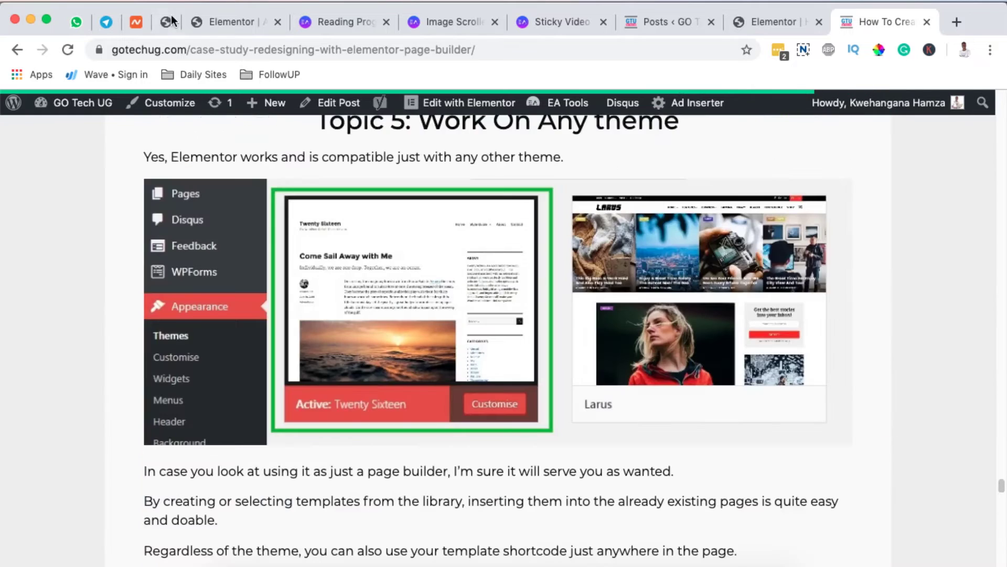
Step: Change the progress bar's Fill Color to pink #d31f67
click(766, 23)
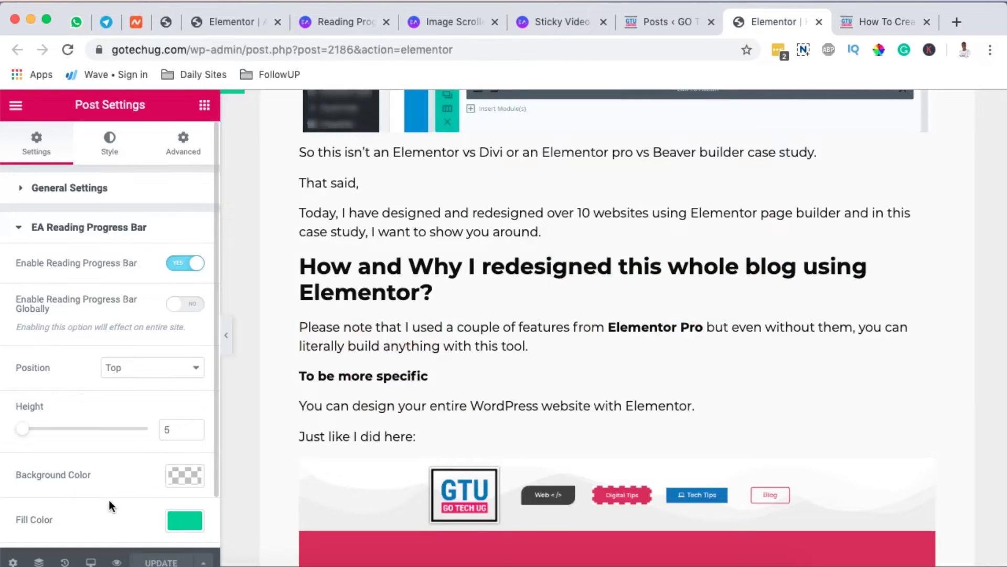
scroll(105, 501, down, 2)
click(188, 462)
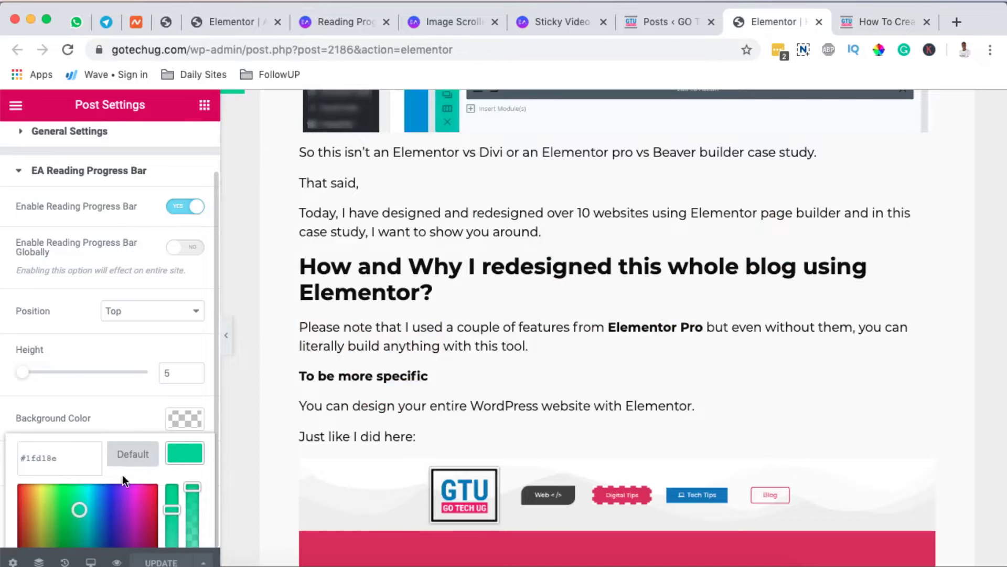
scroll(121, 474, down, 3)
drag(79, 418, 150, 418)
click(190, 369)
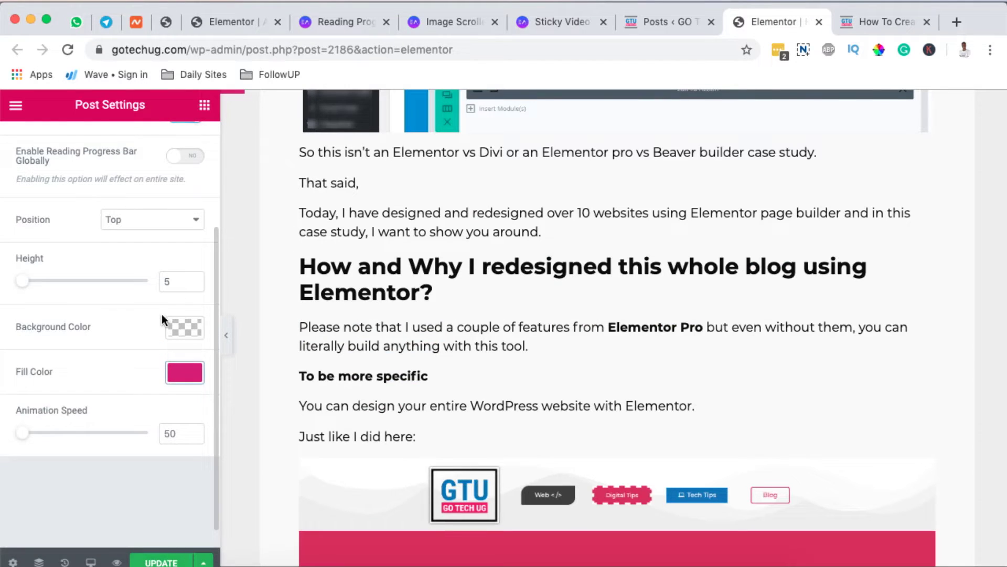
scroll(161, 313, up, 2)
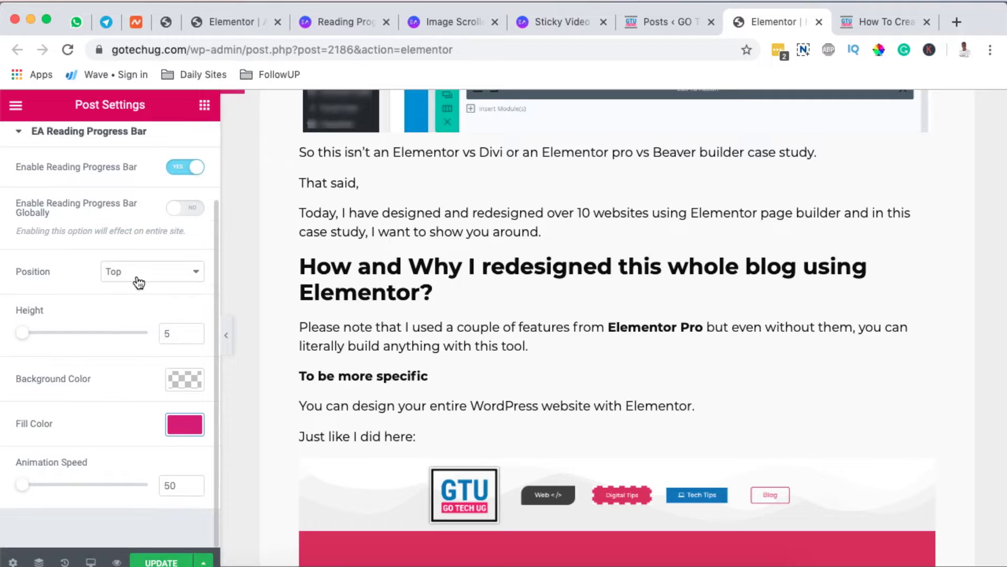
Step: Keep the bar's Position set to Top after comparing it with Bottom
click(139, 277)
click(72, 278)
click(144, 273)
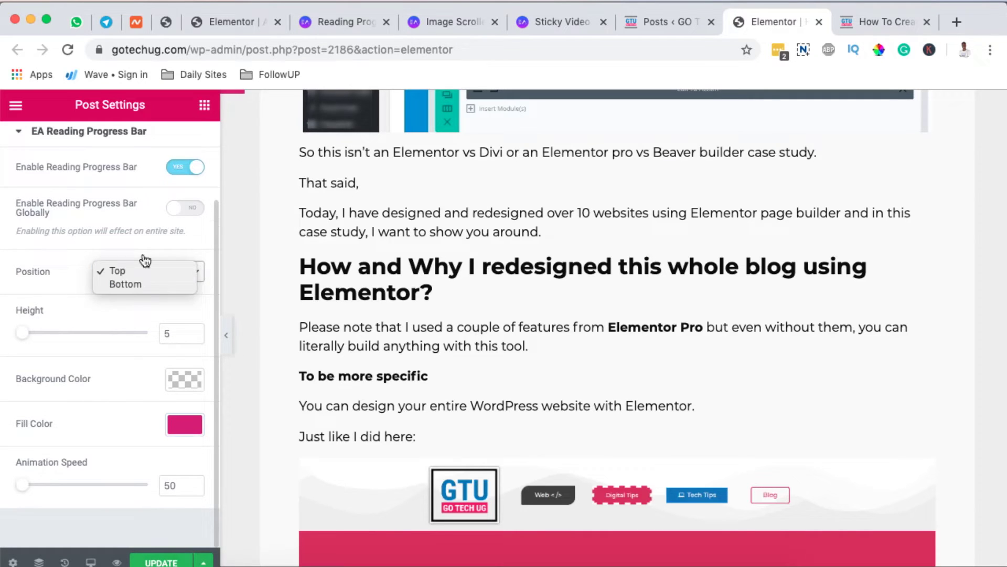
click(139, 271)
scroll(55, 262, up, 2)
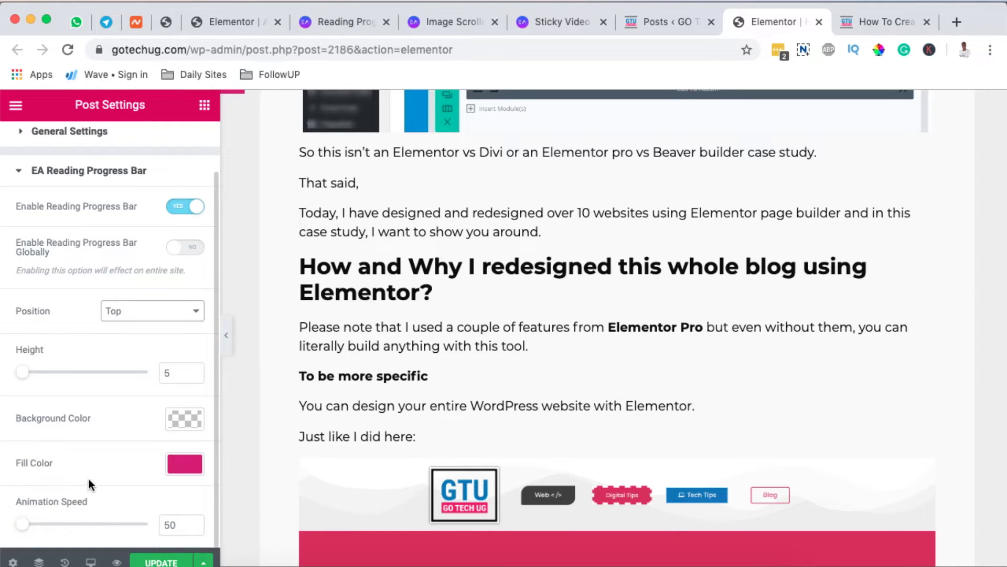
scroll(120, 386, up, 2)
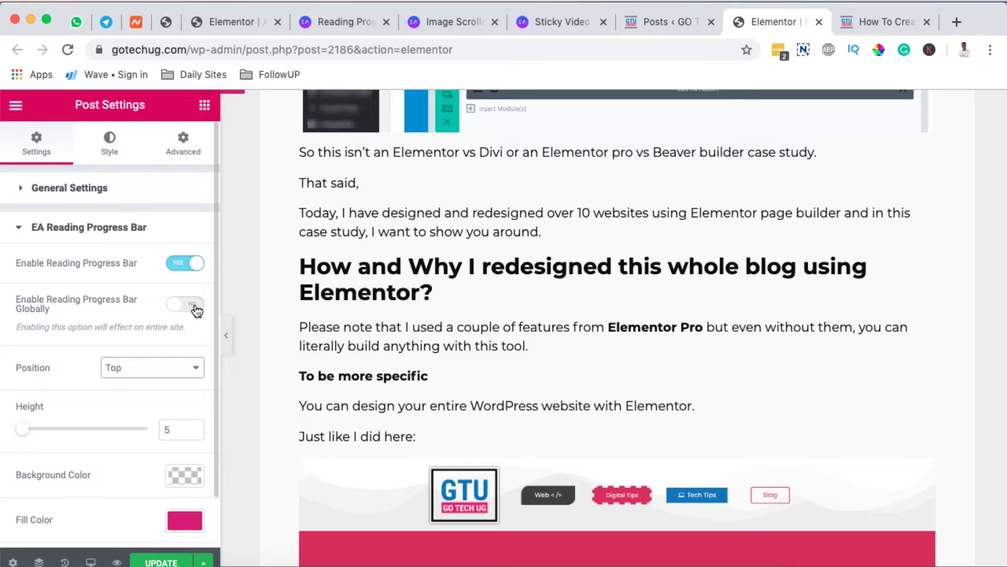
Step: Reload the live case-study post, then go to the home page via the GTU logo
click(862, 21)
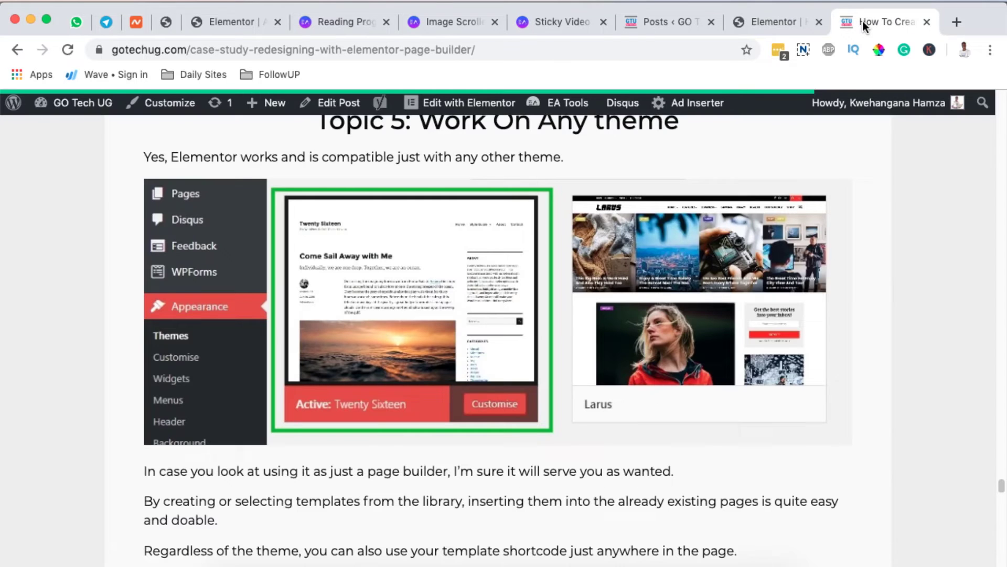
scroll(845, 189, up, 20)
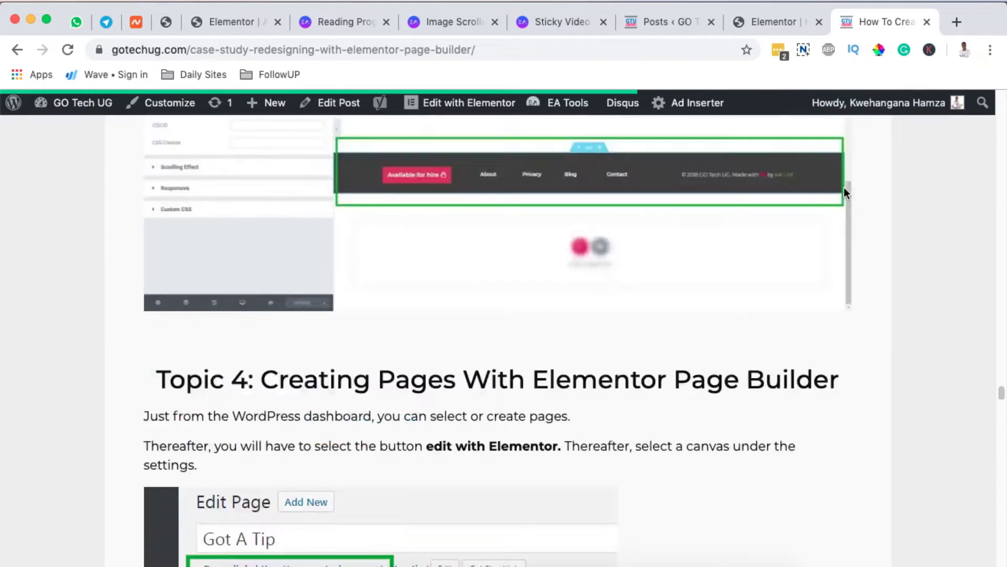
key(super+r)
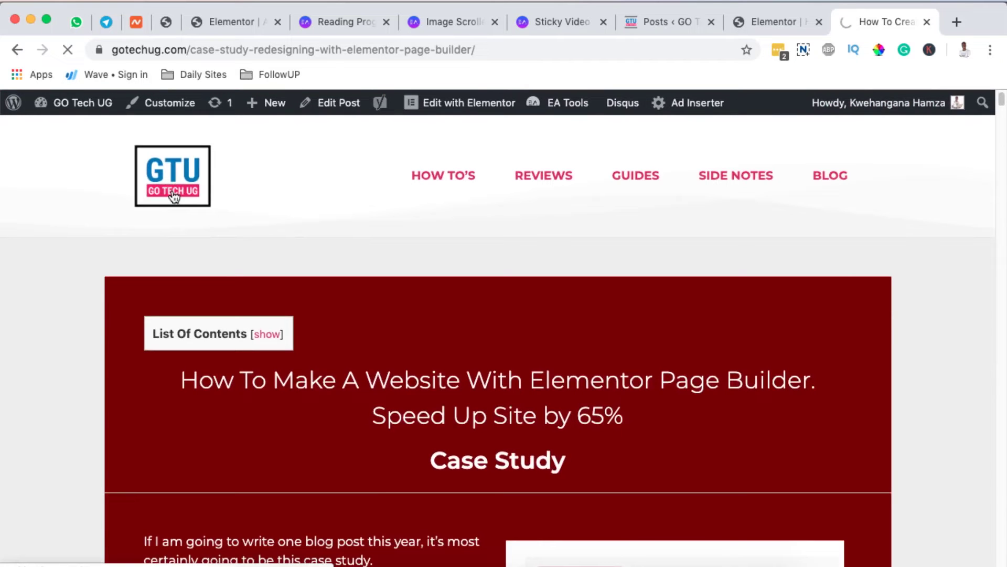
click(174, 196)
scroll(136, 354, down, 20)
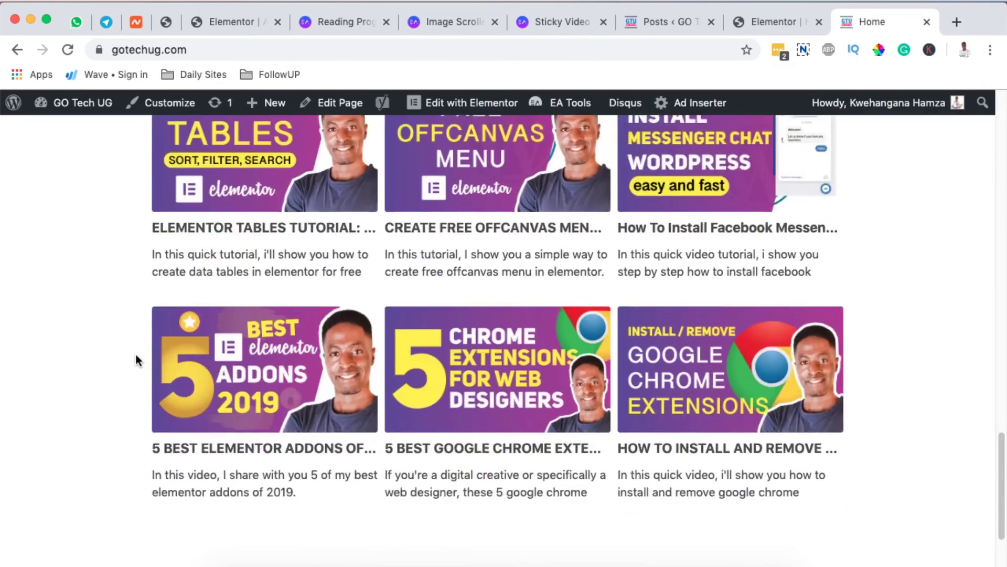
scroll(136, 354, up, 20)
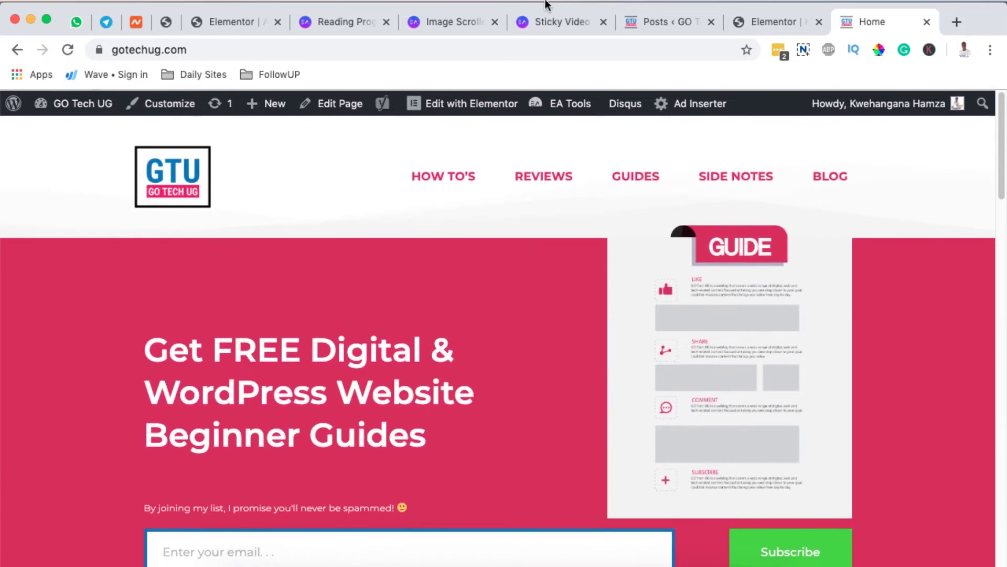
Step: Enable the reading progress bar globally with Display On set to All Posts & Pages, then update
click(767, 20)
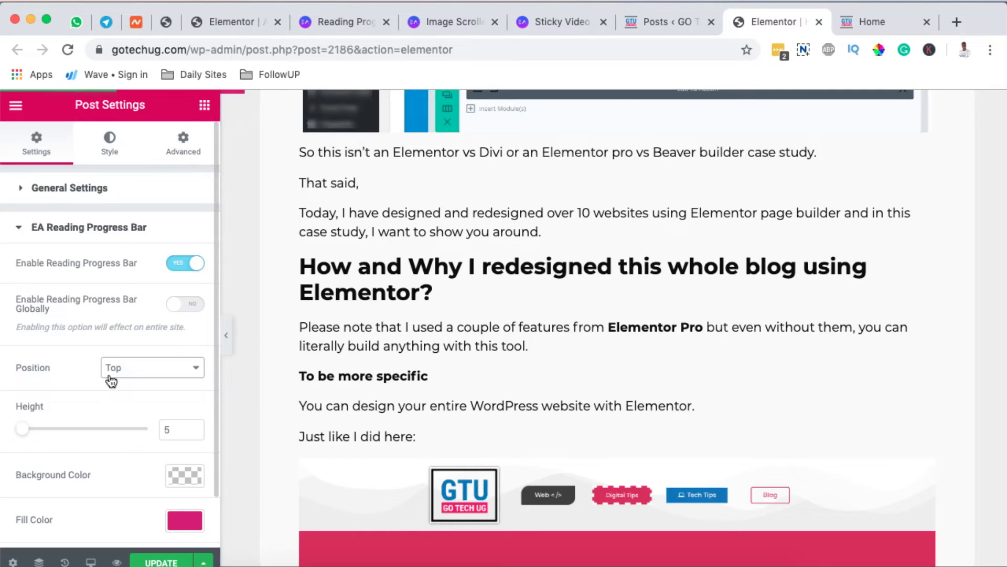
click(195, 307)
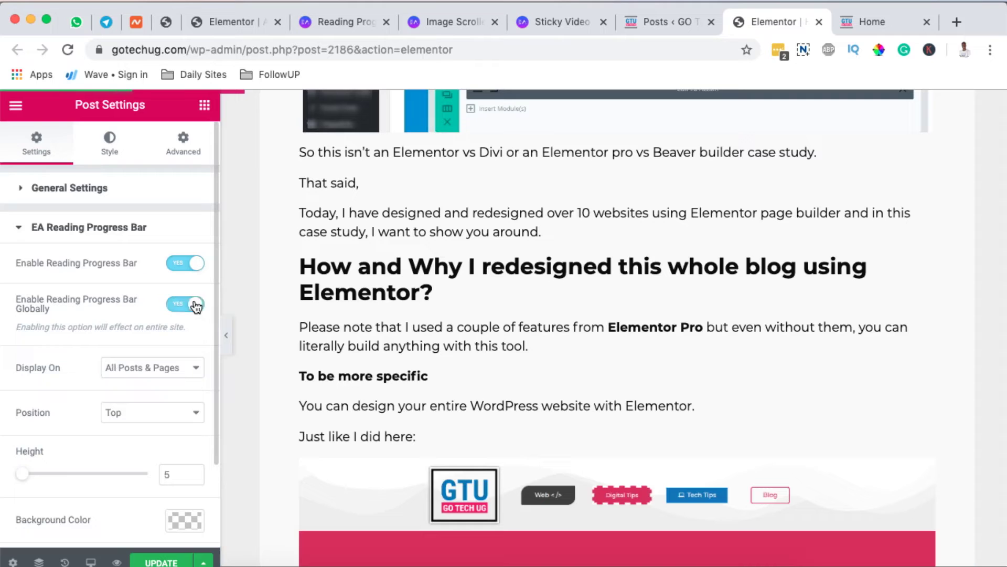
scroll(108, 301, down, 2)
click(135, 298)
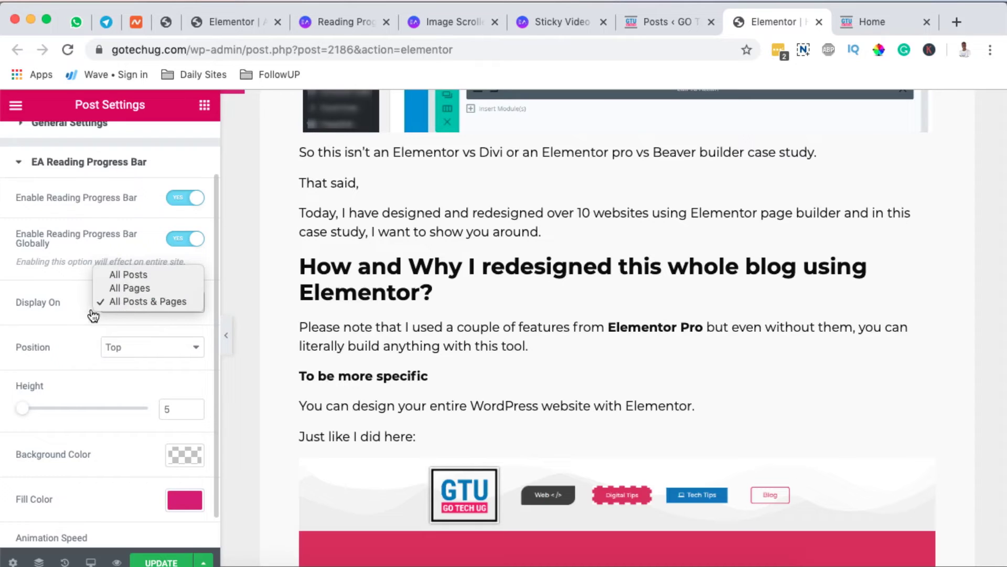
click(65, 306)
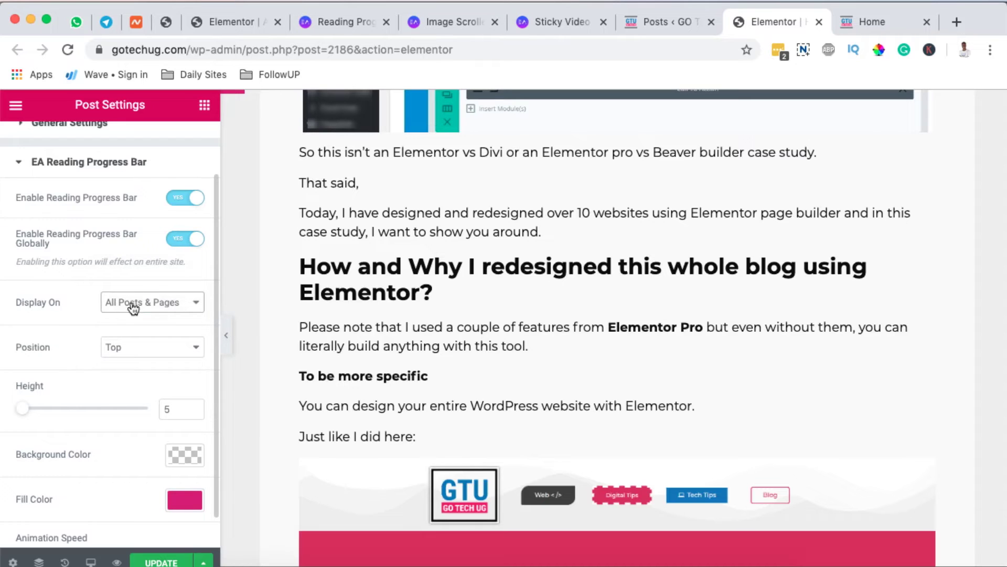
scroll(140, 309, down, 2)
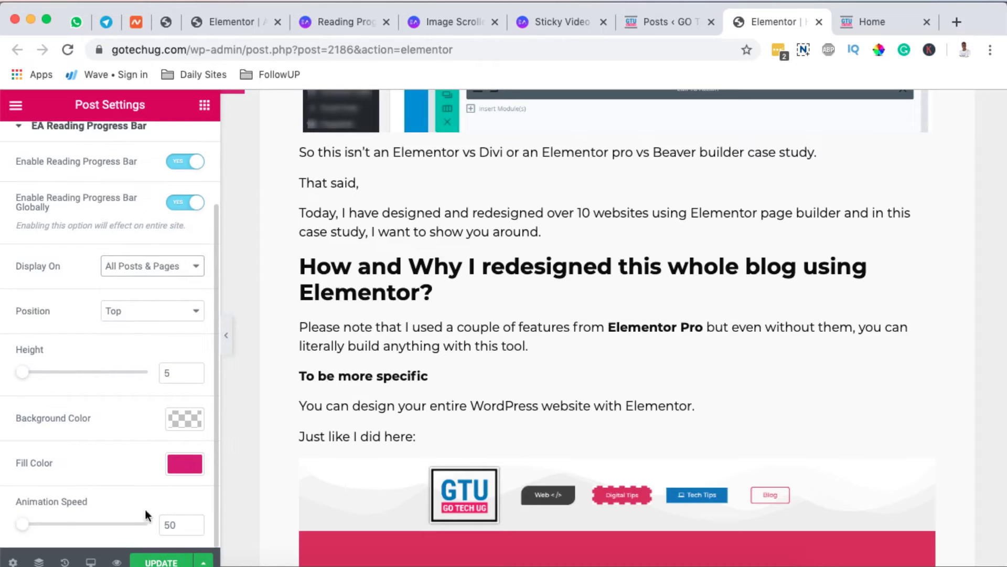
click(162, 562)
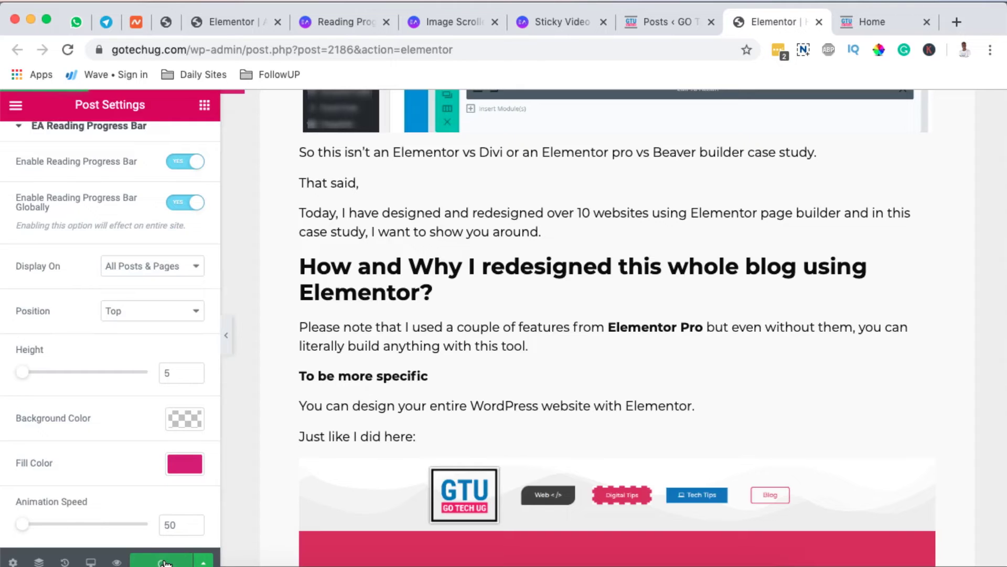
Step: Reload the live home page and scroll it to see the pink progress bar
click(863, 21)
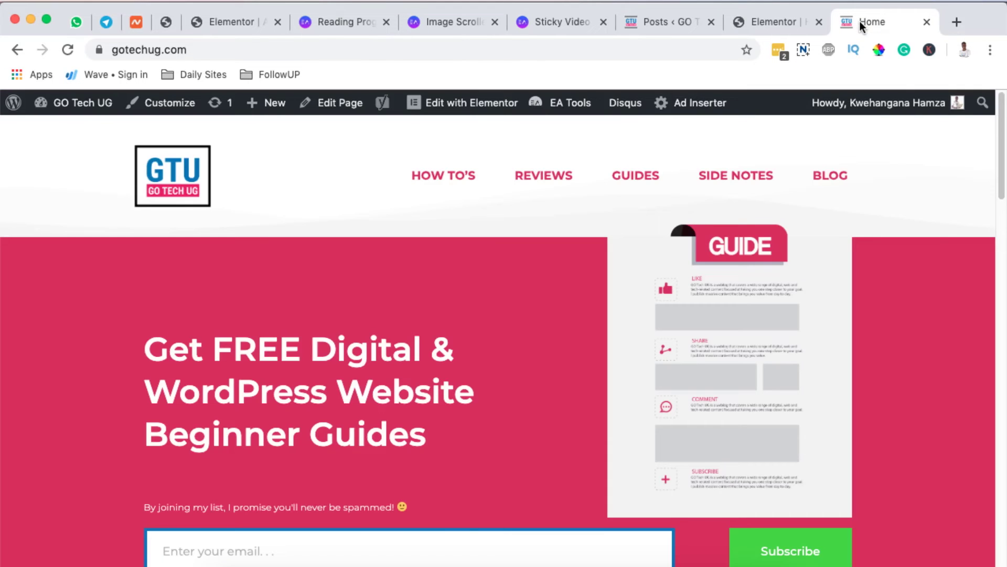
click(66, 50)
scroll(153, 270, down, 10)
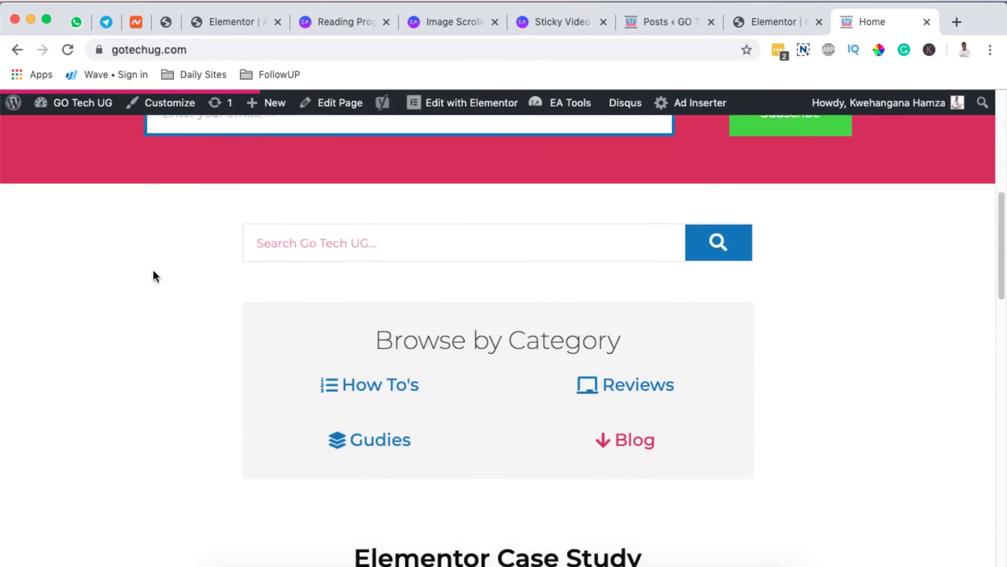
scroll(153, 271, down, 2)
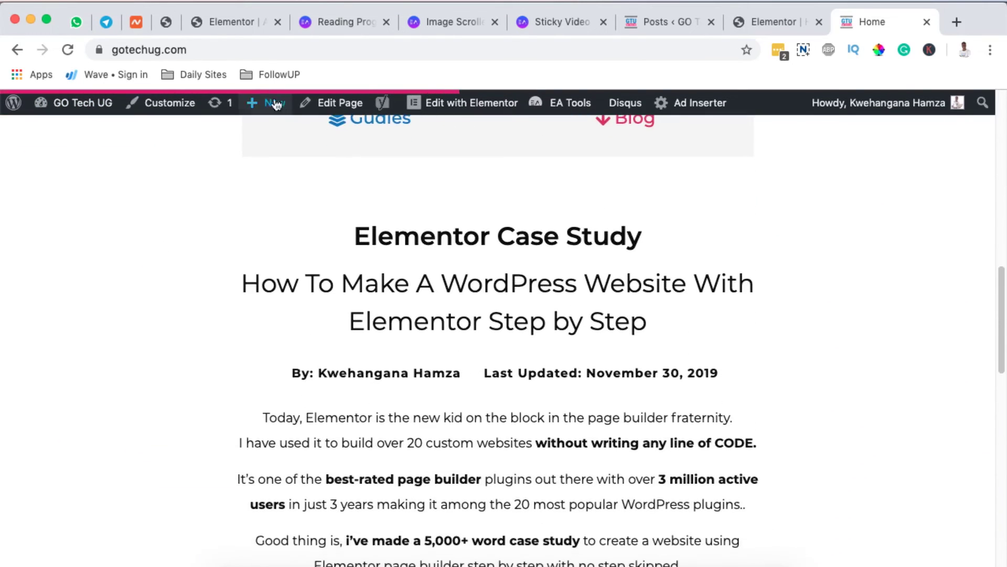
scroll(163, 323, down, 15)
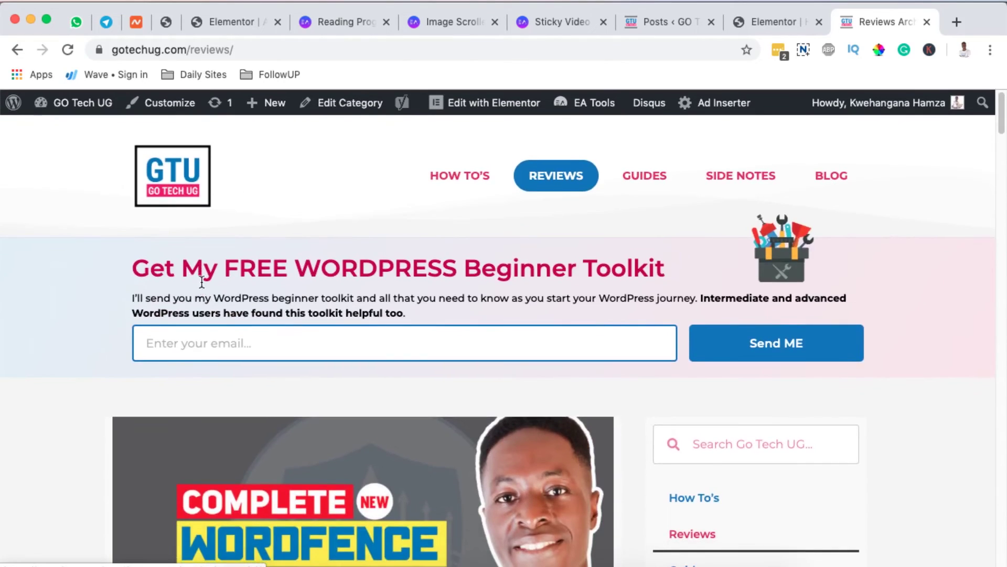
scroll(160, 332, down, 10)
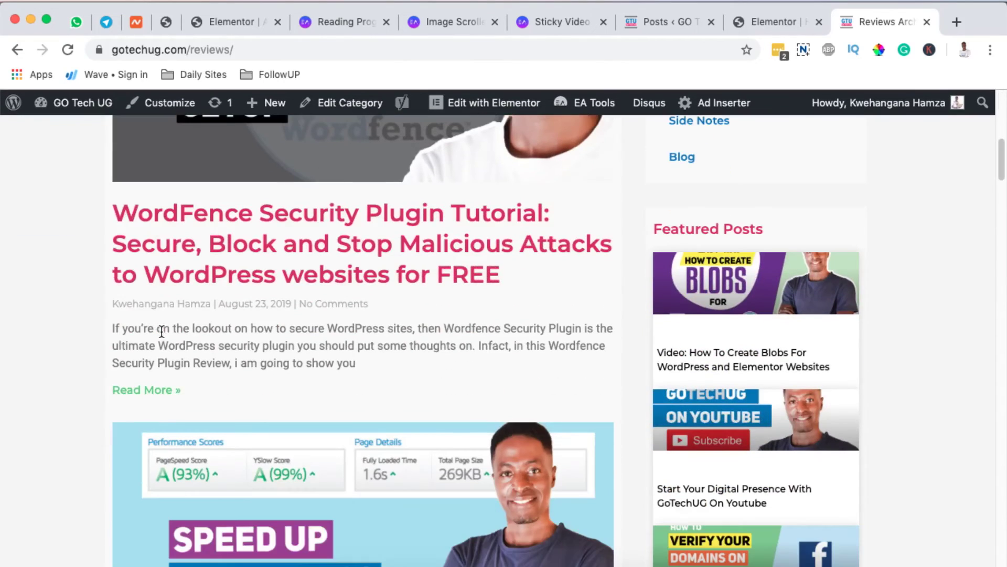
Step: Open the WordFence Security Plugin Tutorial post and scroll, watching the pink bar fill
click(240, 282)
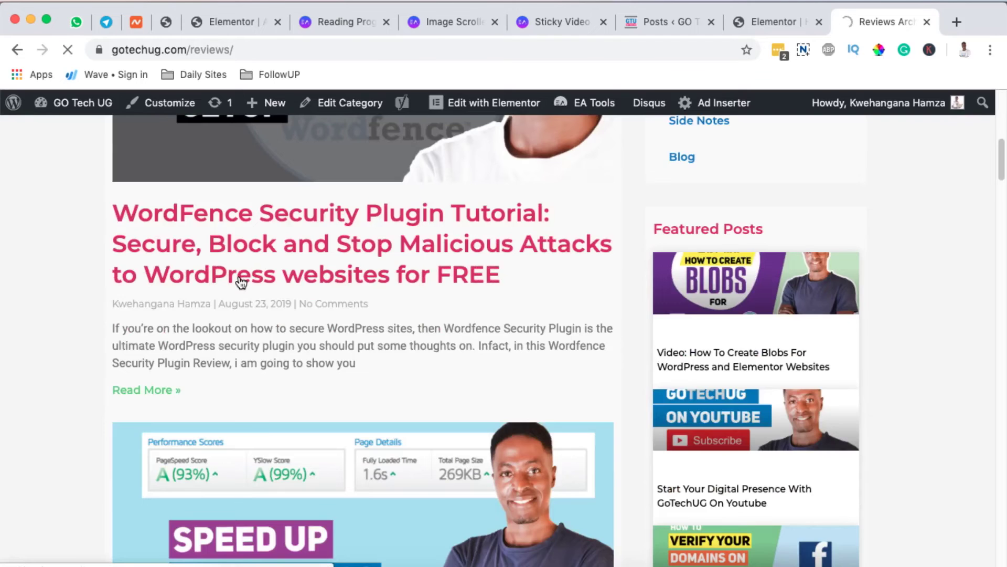
scroll(61, 397, down, 15)
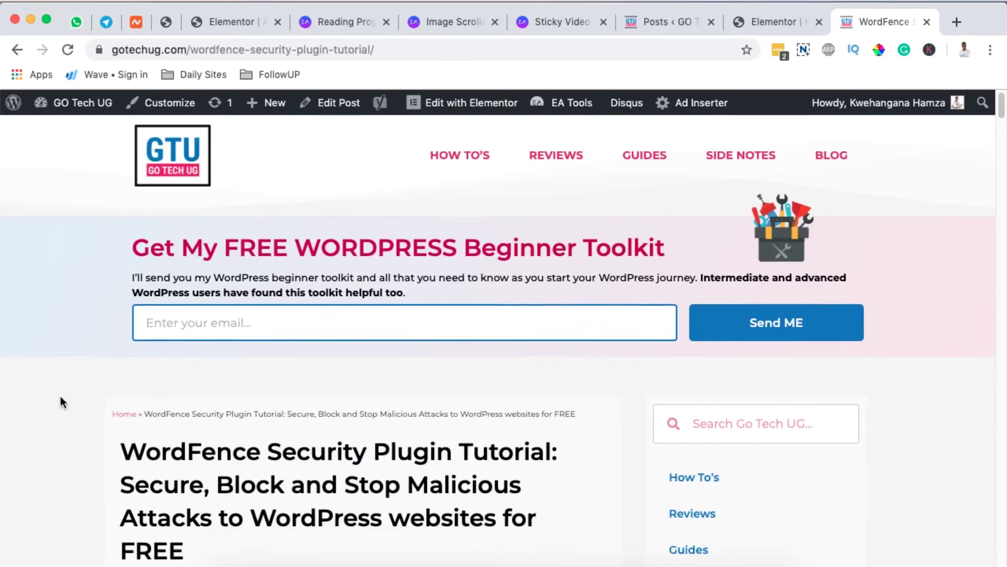
scroll(60, 399, down, 20)
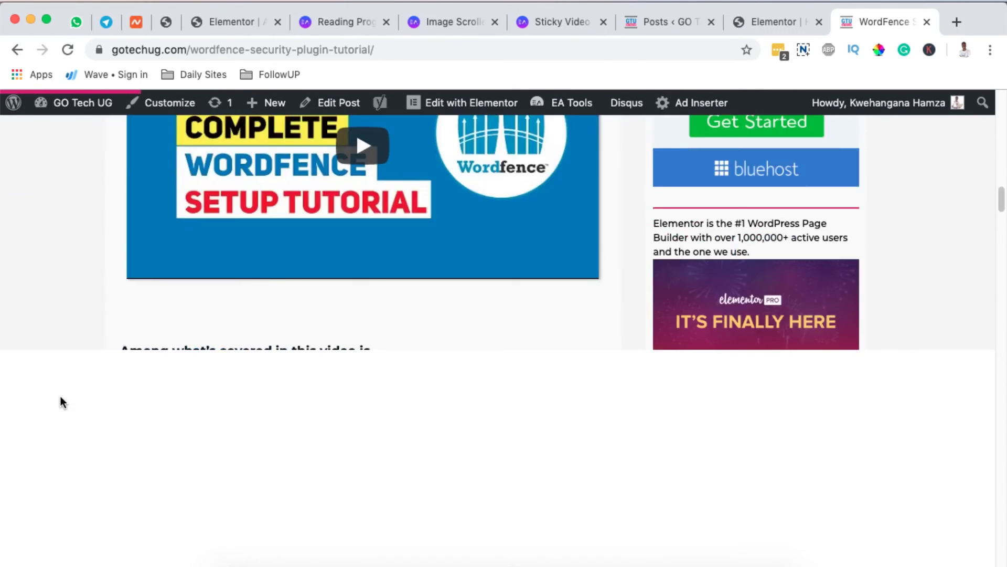
scroll(59, 402, down, 20)
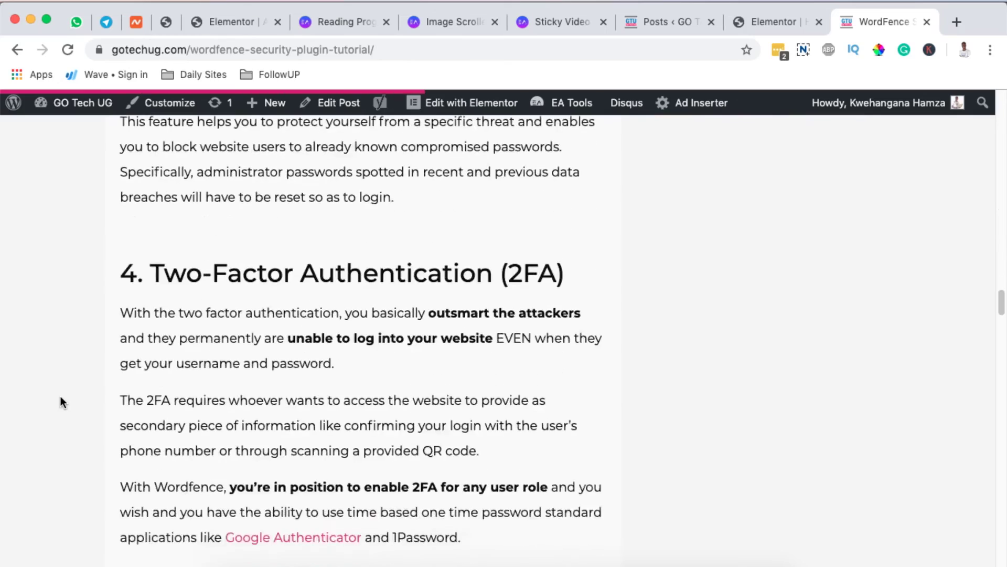
scroll(61, 398, down, 20)
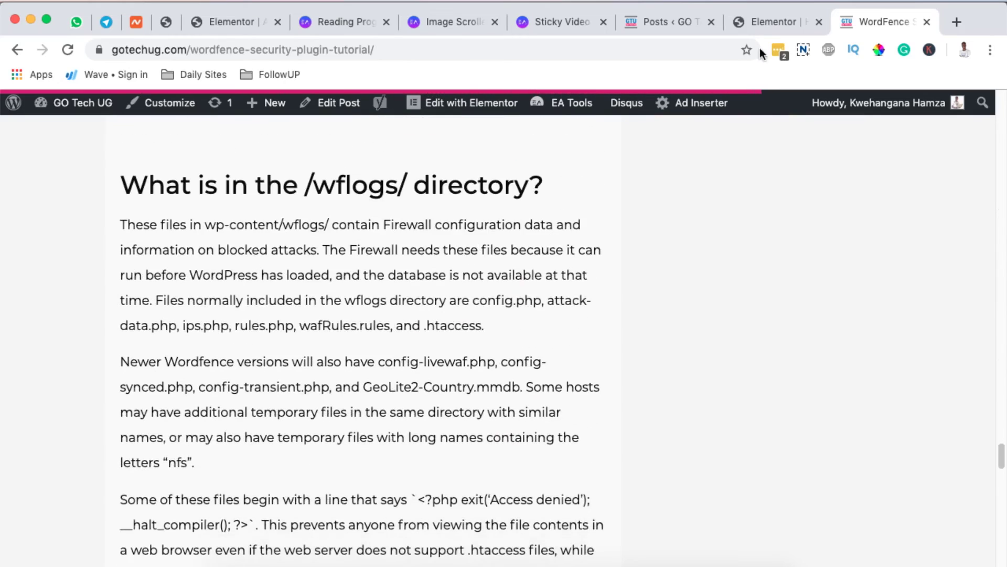
Step: Reload the How To Make A Website With Elementor Page Builder post in Firefox
click(757, 20)
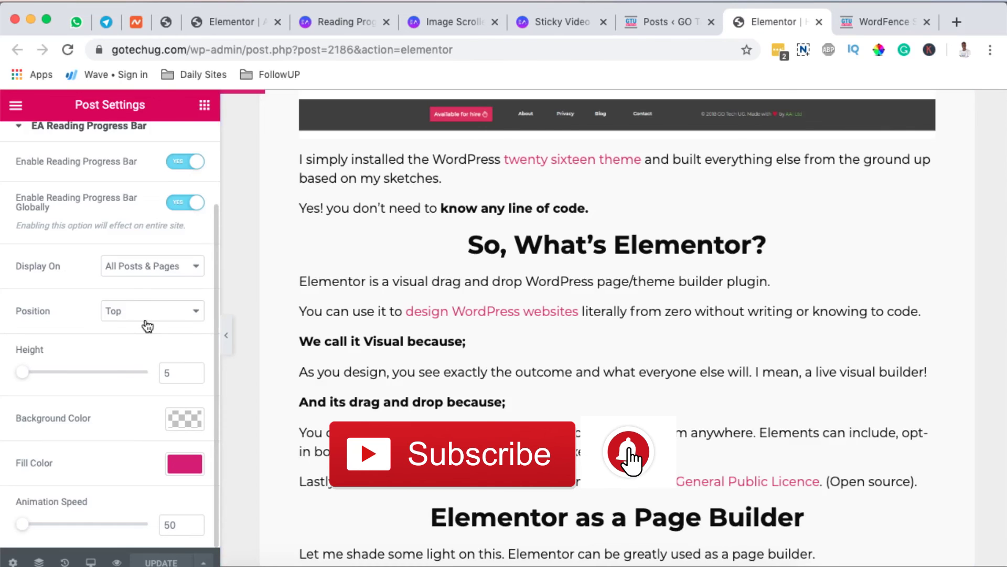
click(877, 20)
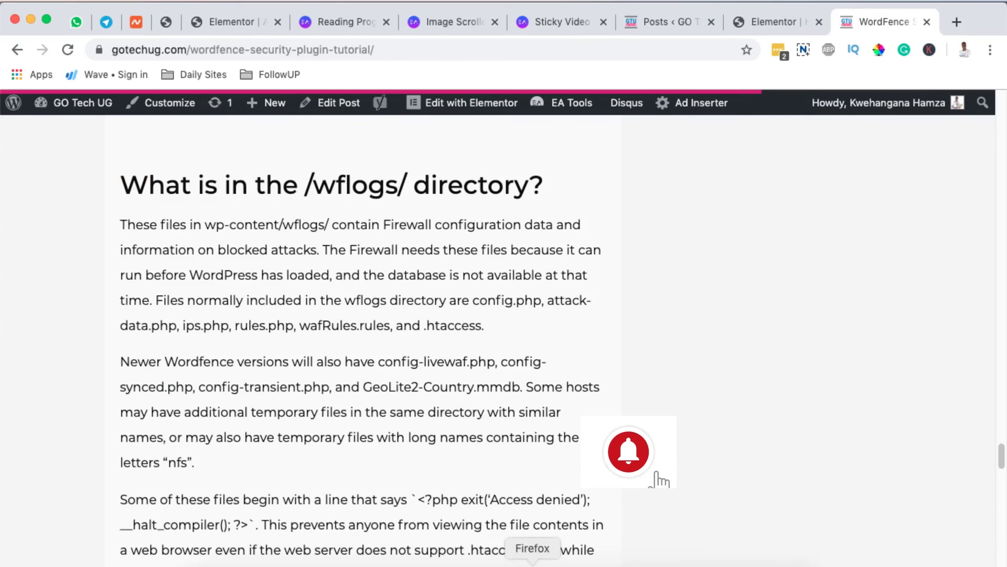
click(532, 562)
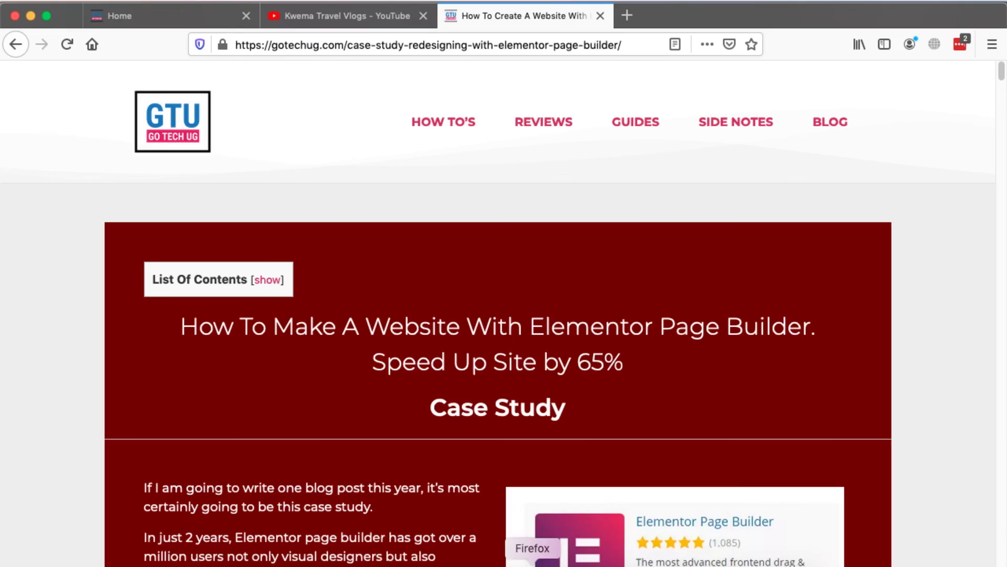
click(66, 44)
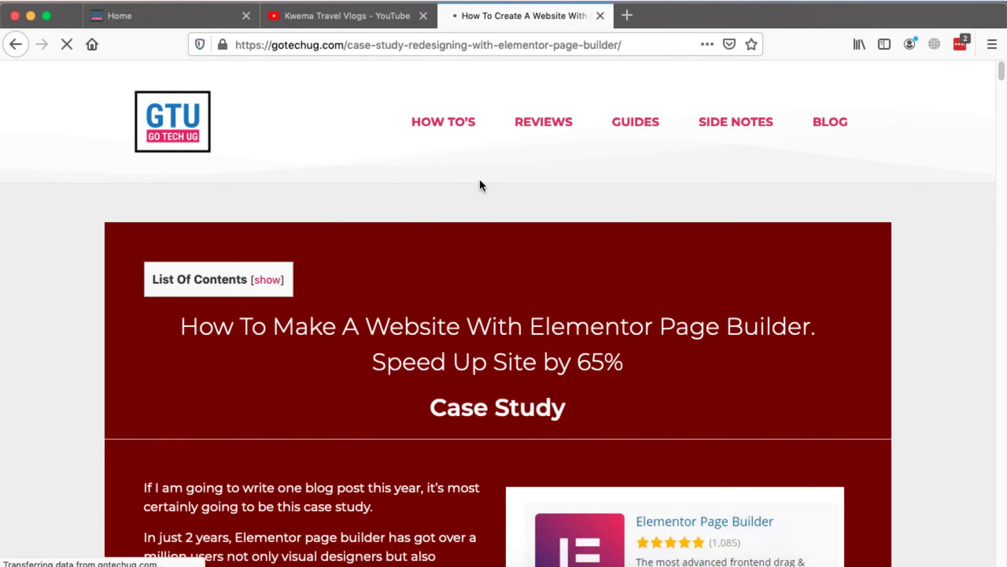